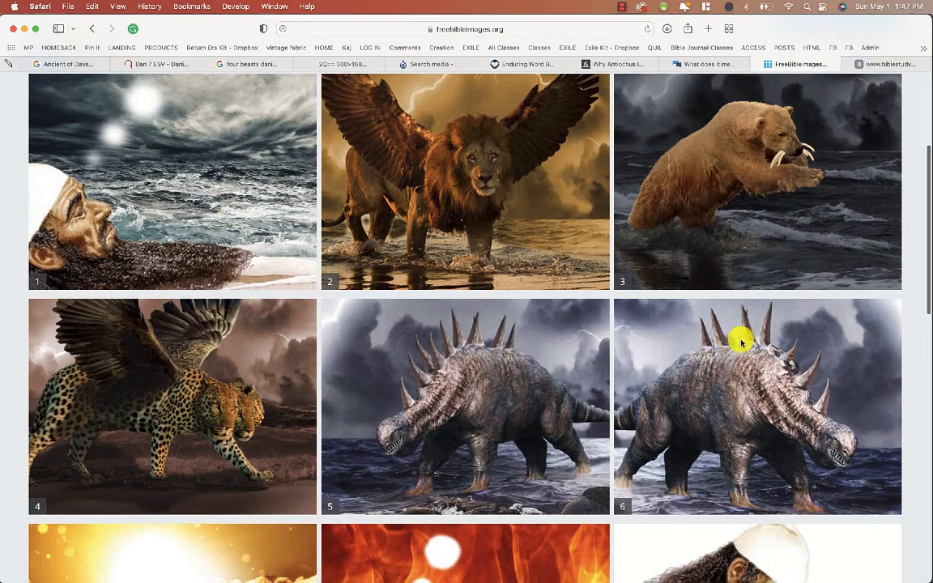
# - Copy the winged lion image from the web gallery
pyautogui.rightClick(428, 181)
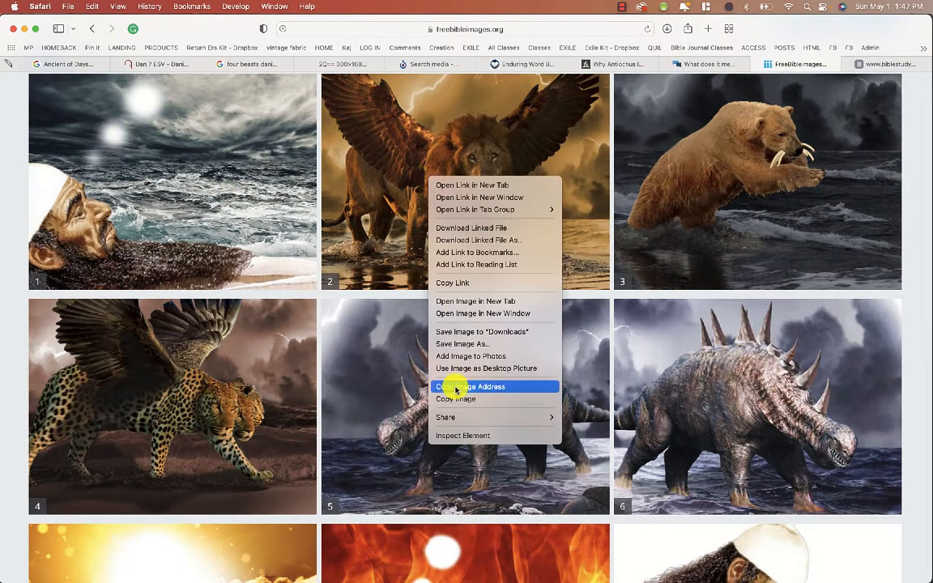
pyautogui.click(455, 399)
# - Switch to Photoshop, paste the winged lion image into the spread and enlarge it
pyautogui.moveTo(434, 577)
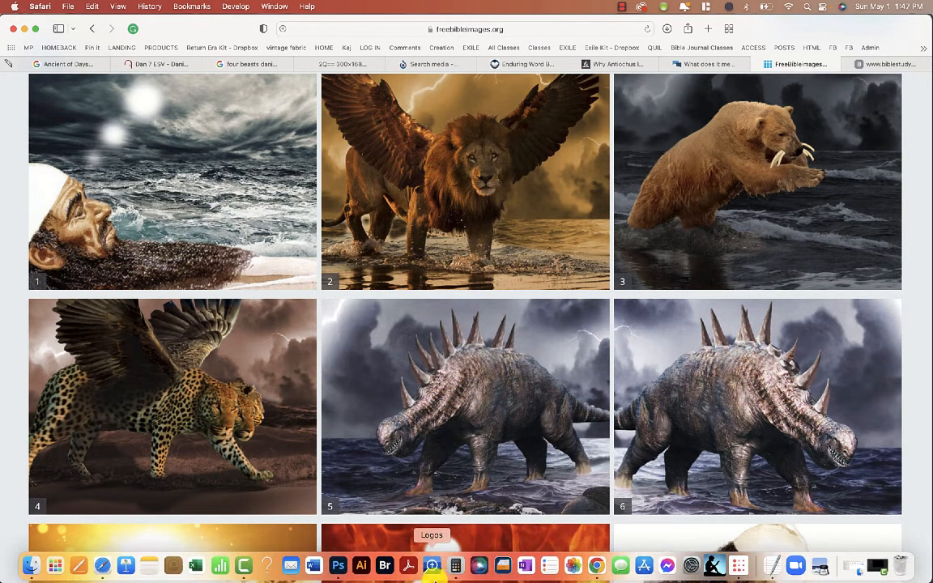
pyautogui.click(336, 572)
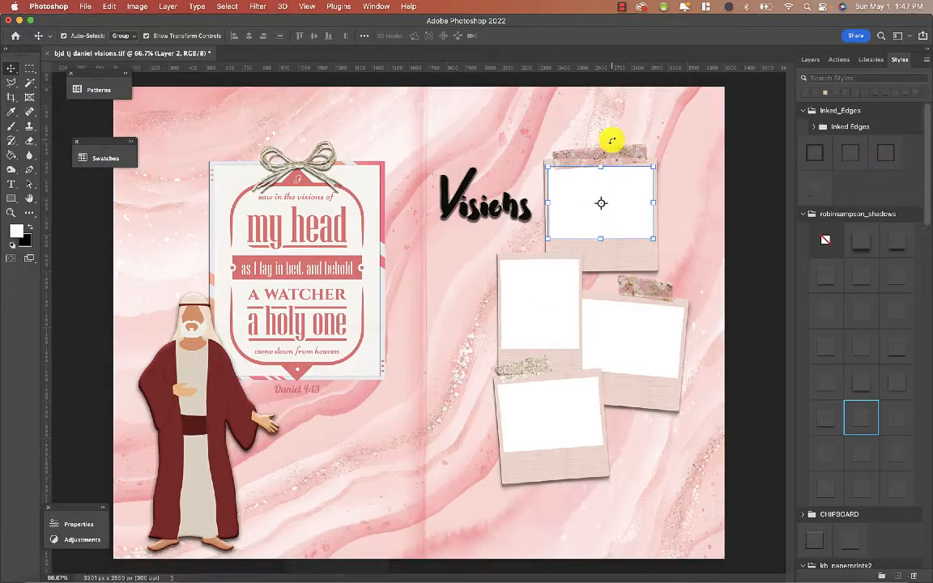
pyautogui.click(277, 377)
pyautogui.press('super+v')
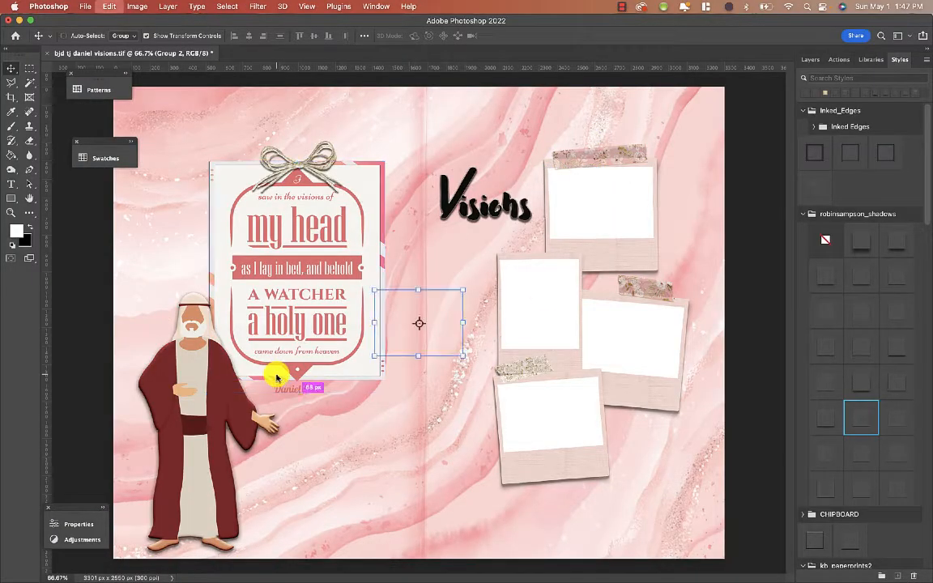
pyautogui.moveTo(463, 355); pyautogui.dragTo(496, 381)
pyautogui.press('Return')
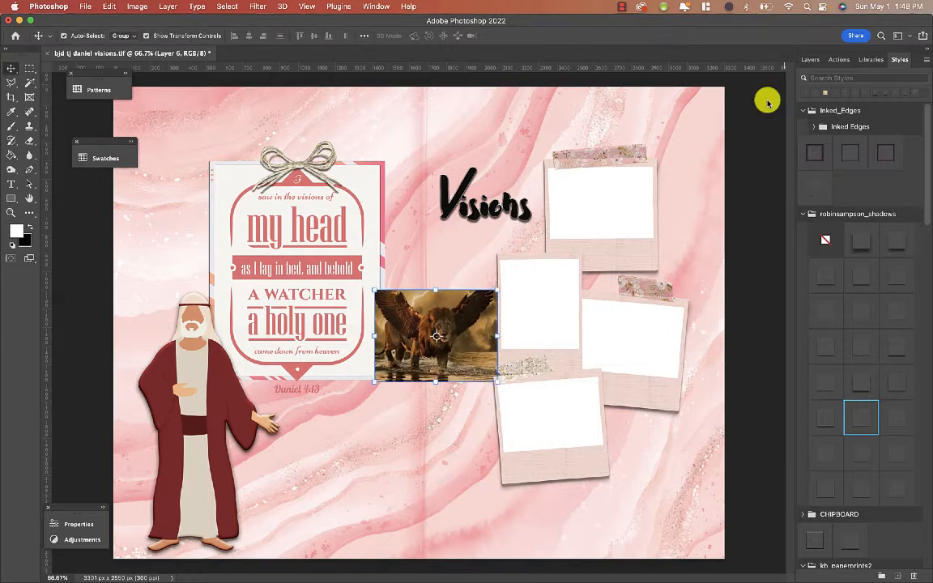
# - Rename the top photo frame's layer to "cluster frame" and merge the separate frame layers into the cluster frame layer
pyautogui.click(810, 60)
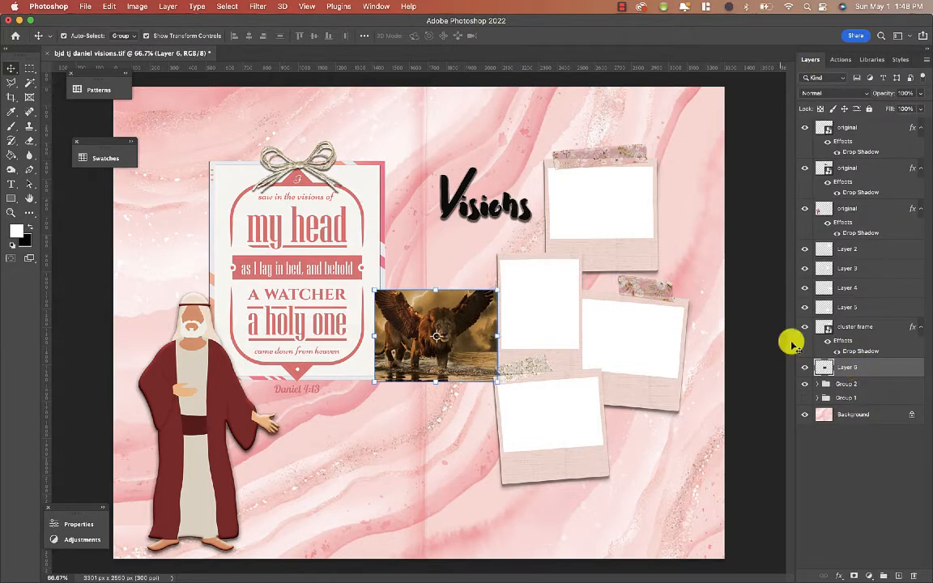
pyautogui.click(603, 218)
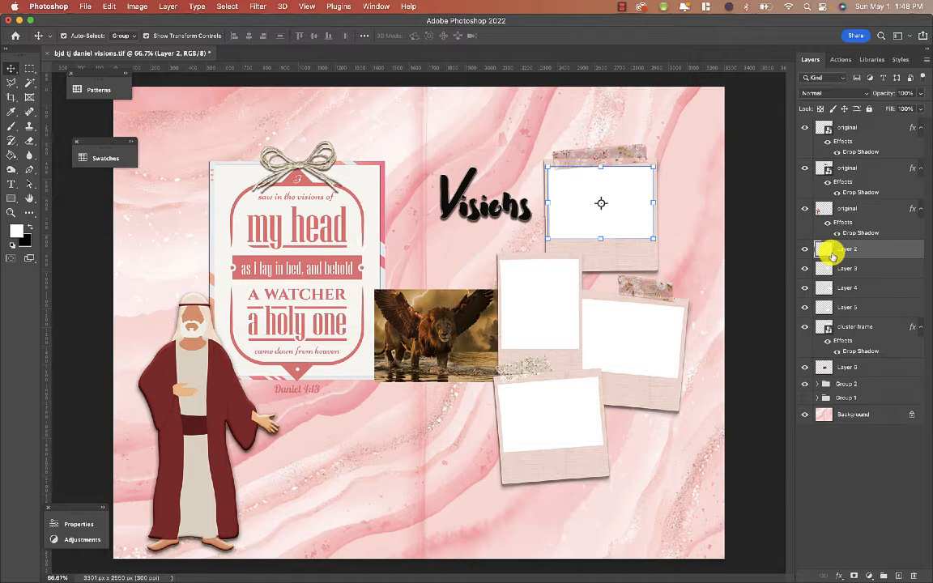
pyautogui.doubleClick(849, 249)
pyautogui.write('cluster frame')
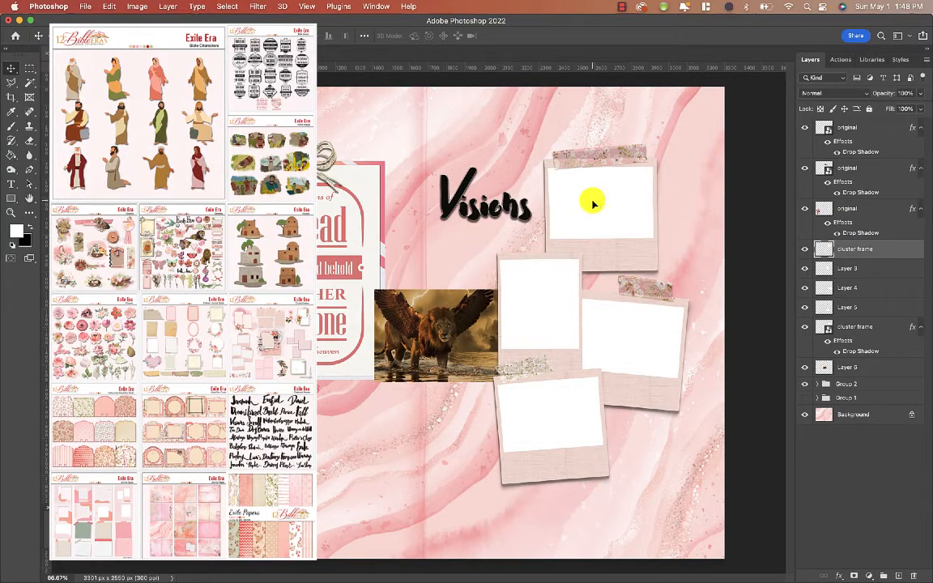
pyautogui.click(594, 203)
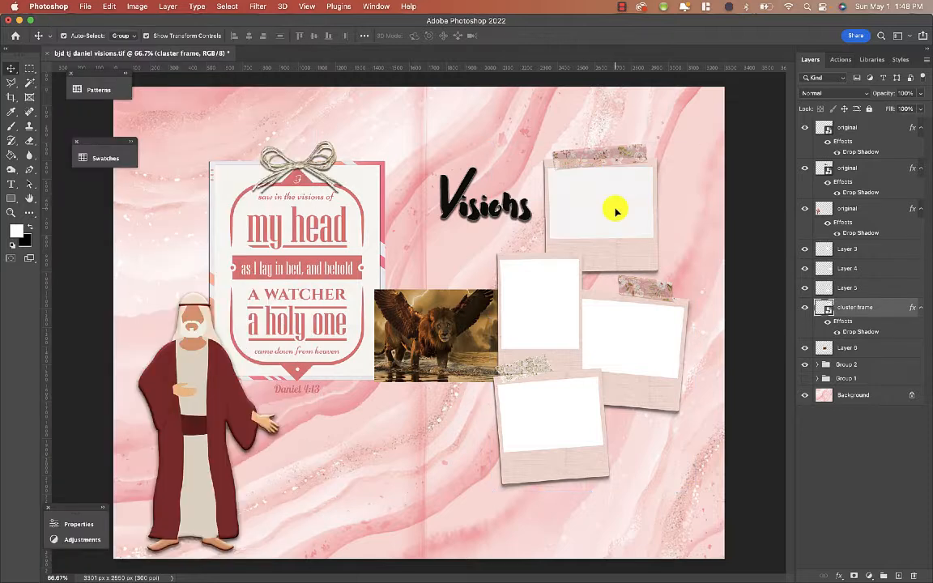
pyautogui.click(614, 206)
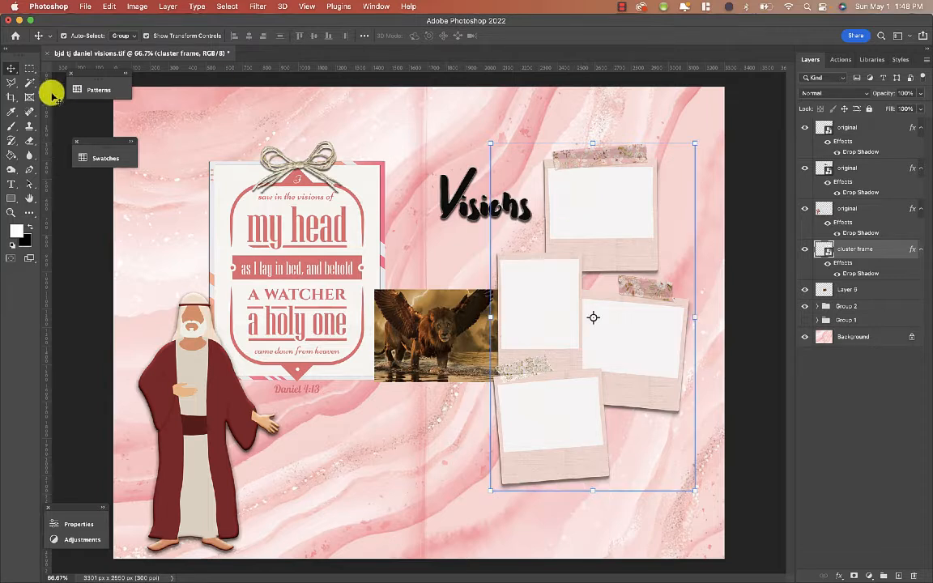
# - Select the top frame's inner area with the Magic Wand and set a white foreground colour for the Paint Bucket
pyautogui.click(30, 84)
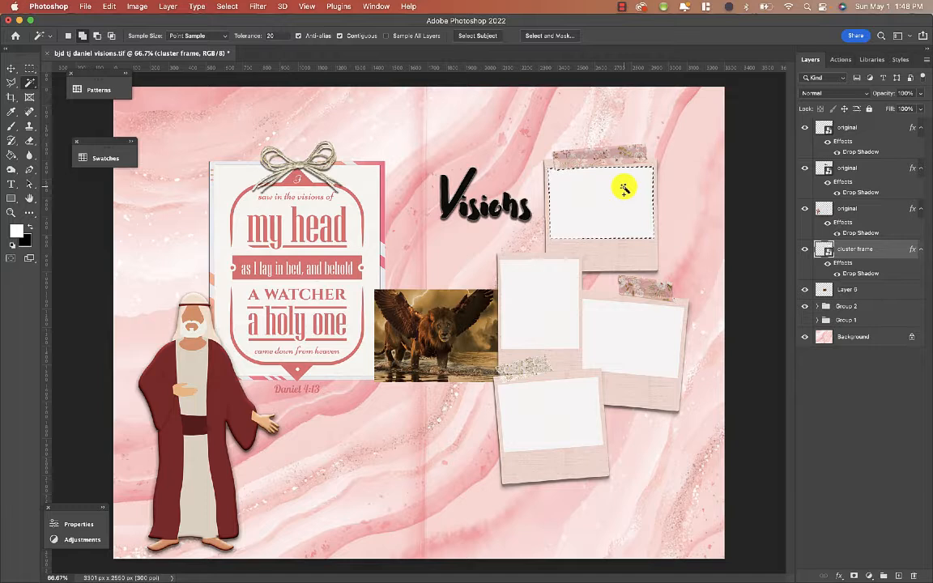
pyautogui.click(11, 158)
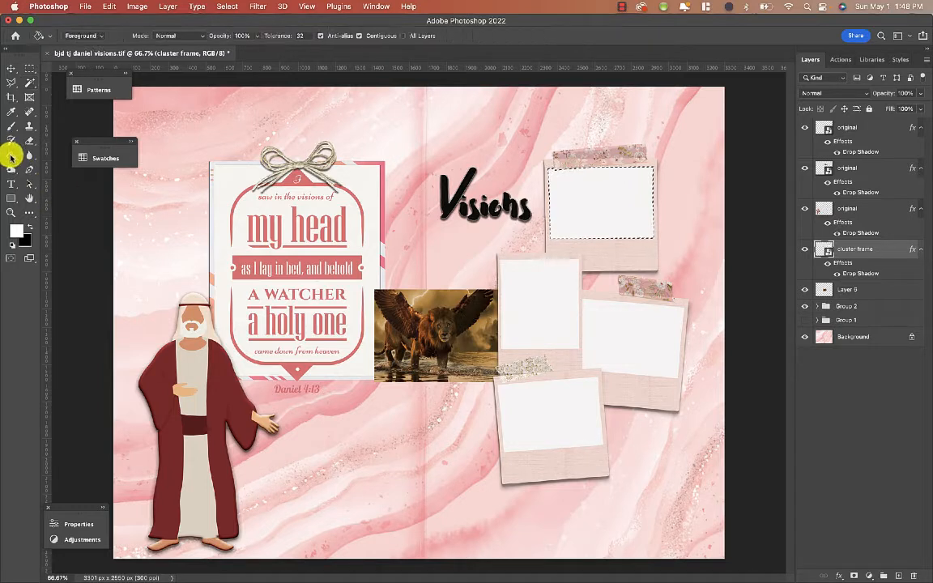
pyautogui.click(18, 235)
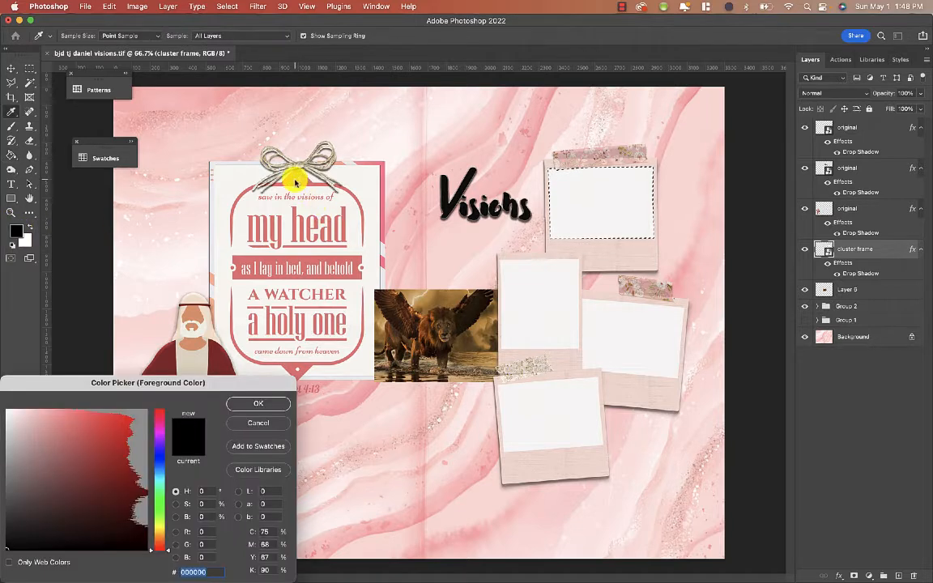
pyautogui.click(262, 198)
pyautogui.click(251, 405)
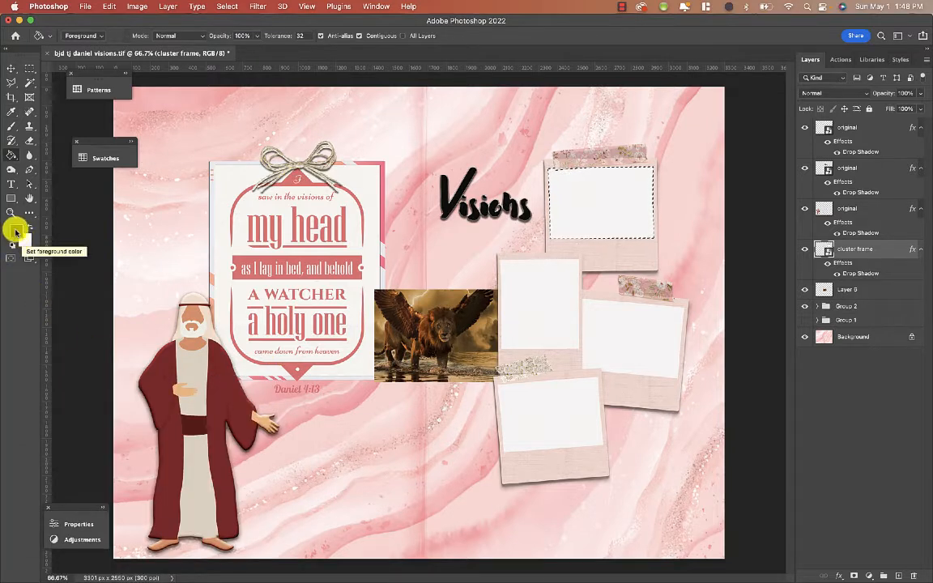
pyautogui.click(30, 226)
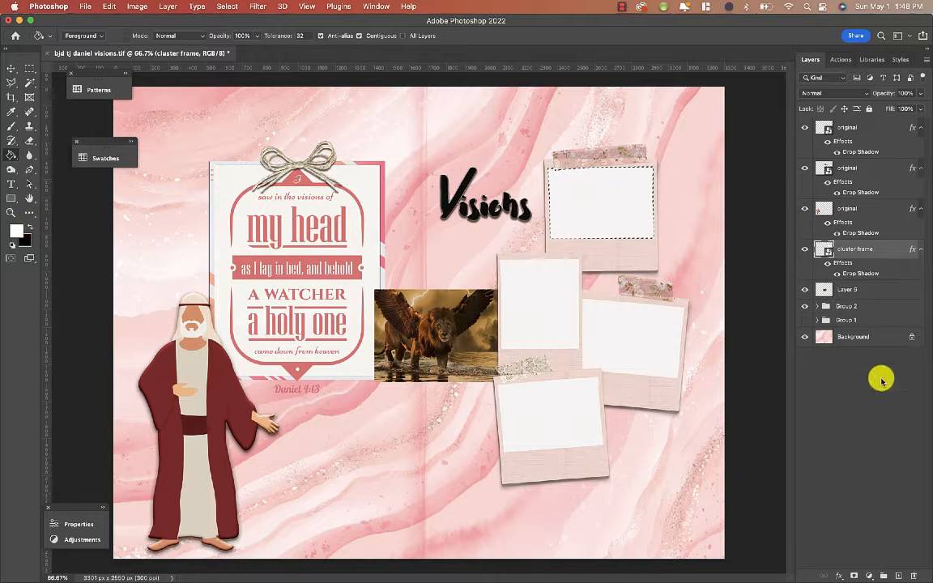
# - Fill the top frame's selection with white on a new layer and deselect it
pyautogui.click(900, 575)
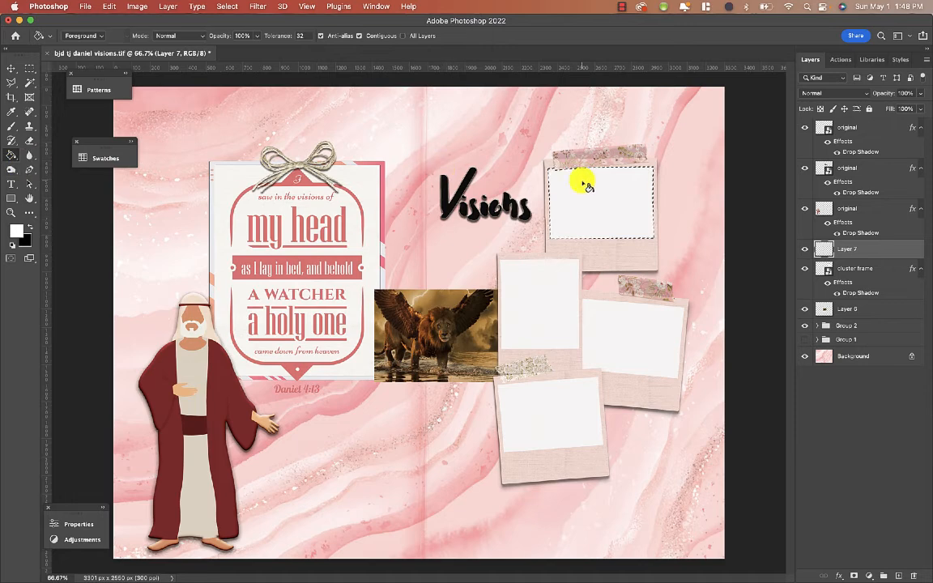
pyautogui.click(12, 68)
pyautogui.click(222, 7)
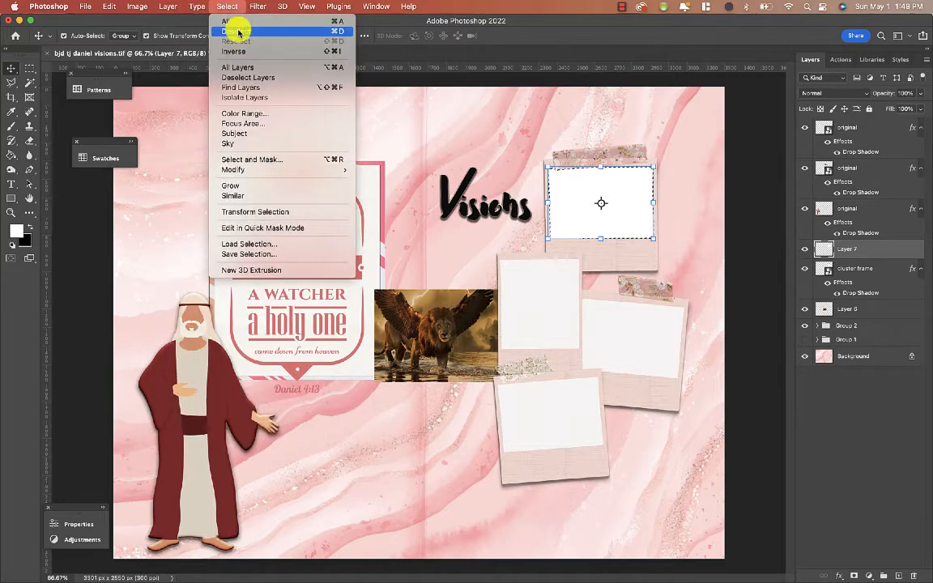
pyautogui.click(239, 31)
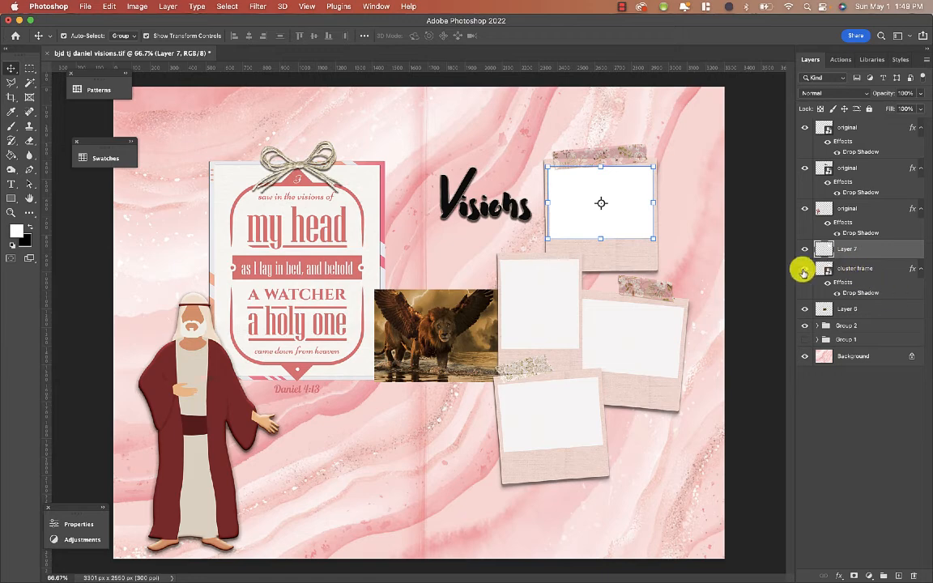
# - Toggle the cluster frame layer's visibility off and back on, then lock the cluster frame layer
pyautogui.click(804, 269)
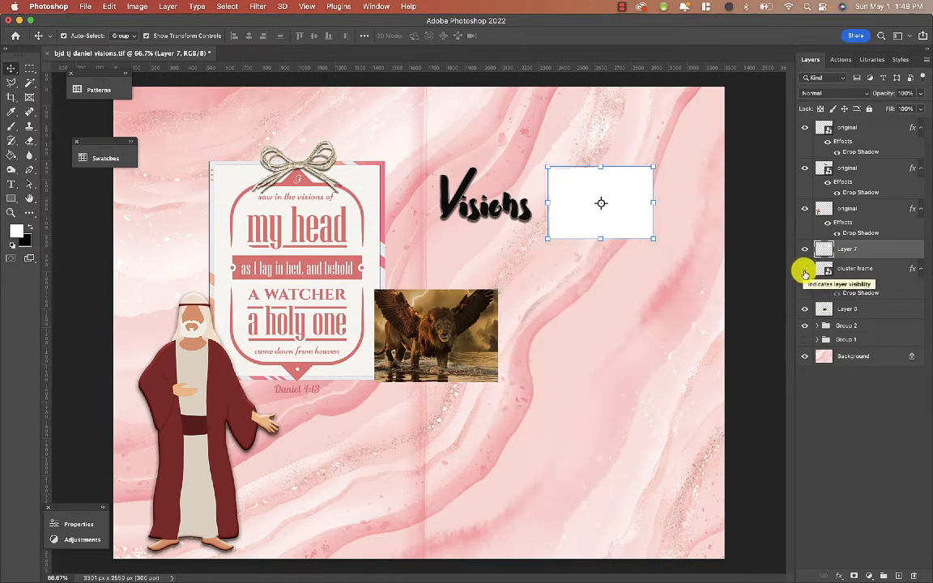
pyautogui.click(804, 269)
pyautogui.click(874, 270)
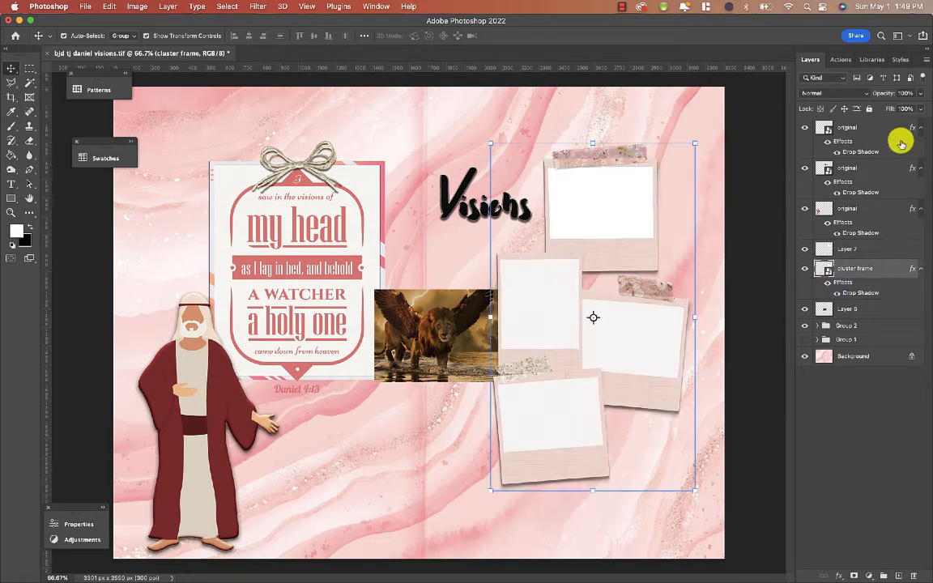
pyautogui.click(869, 108)
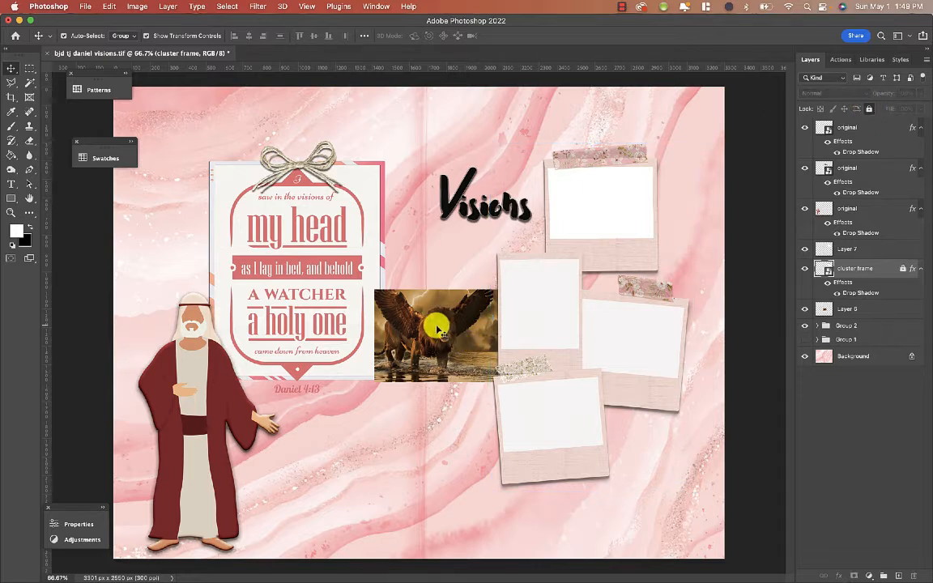
# - Move the lion image onto the top frame and bring its layer to the front
pyautogui.moveTo(431, 329); pyautogui.dragTo(602, 204)
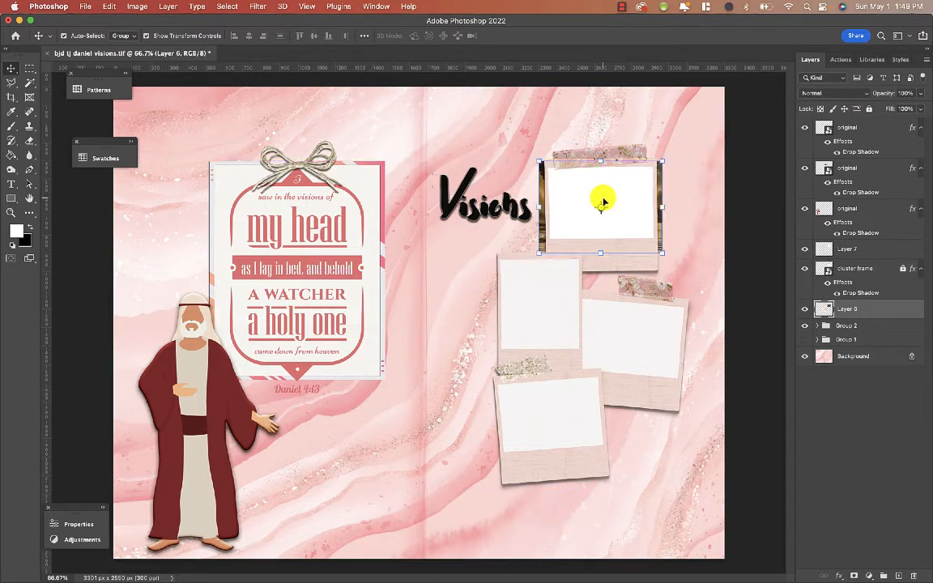
pyautogui.press('super+shift+bracketright')
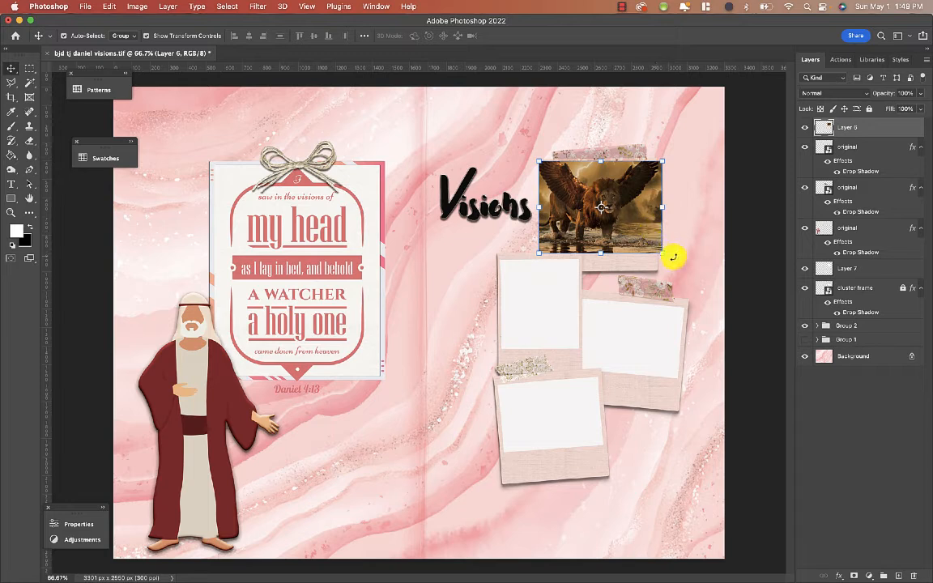
# - Scale the lion image down with Free Transform to fit the top frame
pyautogui.press('super+t')
pyautogui.moveTo(674, 260); pyautogui.dragTo(673, 256)
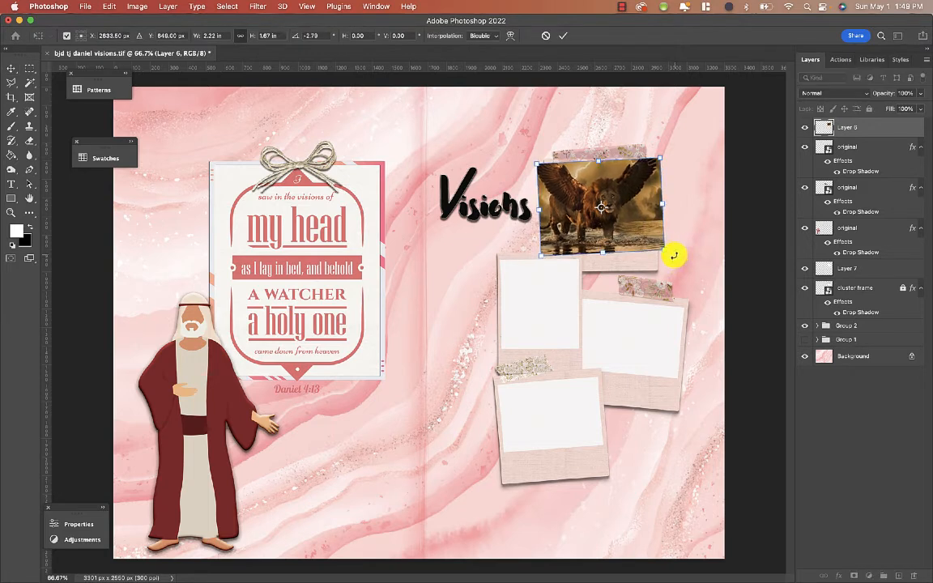
pyautogui.moveTo(673, 152); pyautogui.dragTo(629, 183)
pyautogui.moveTo(652, 239); pyautogui.dragTo(658, 235)
pyautogui.press('Return')
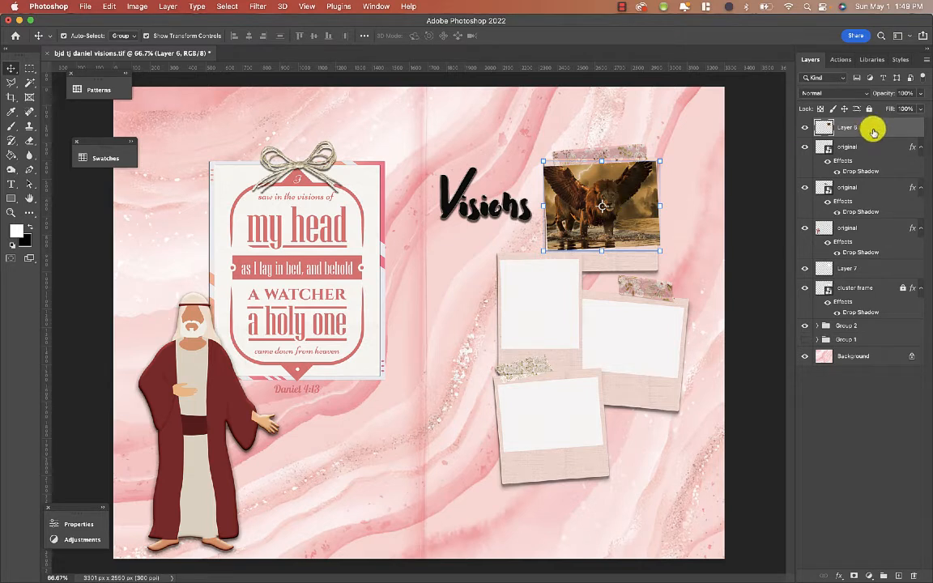
# - Move the lion layer directly above the white fill layer and clip it to that layer with a clipping mask
pyautogui.moveTo(874, 131); pyautogui.dragTo(856, 245)
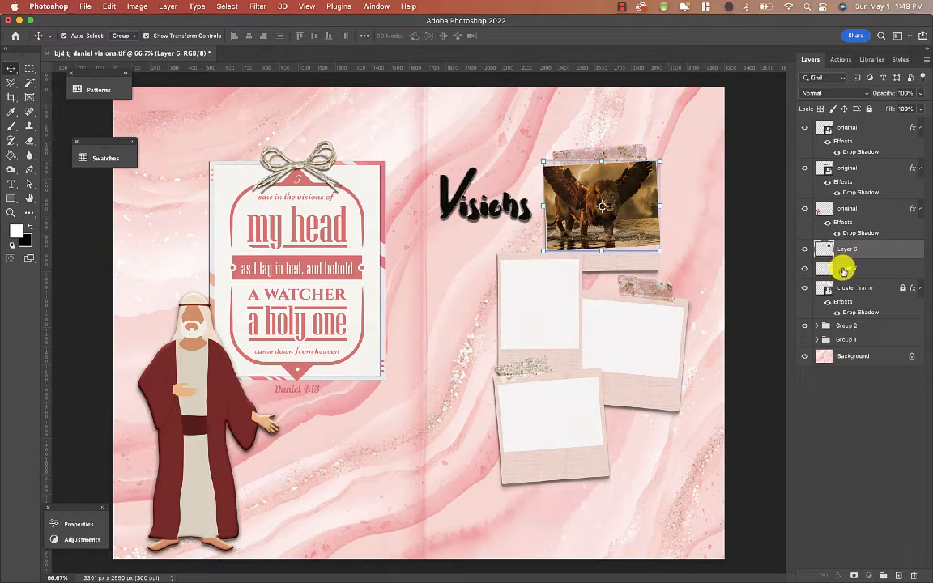
pyautogui.rightClick(864, 249)
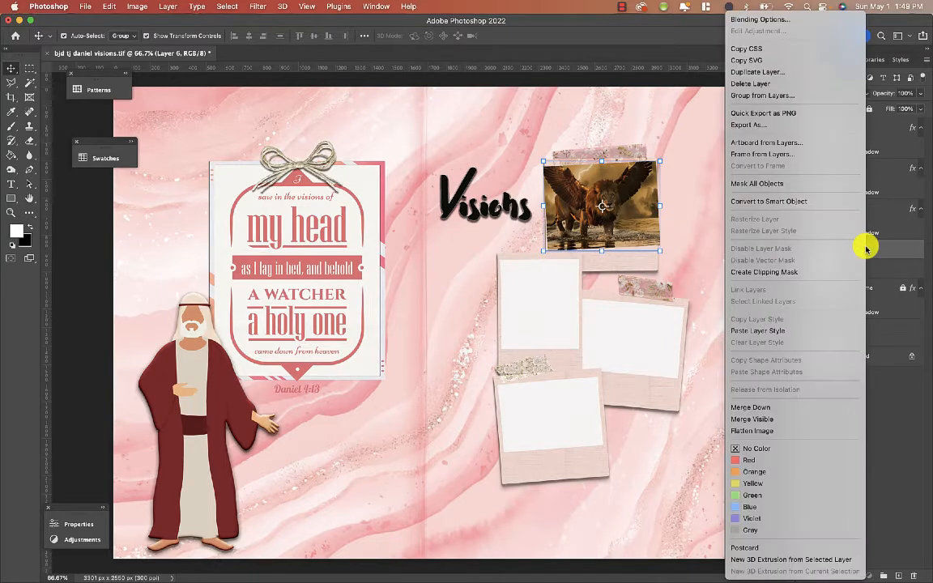
pyautogui.click(814, 273)
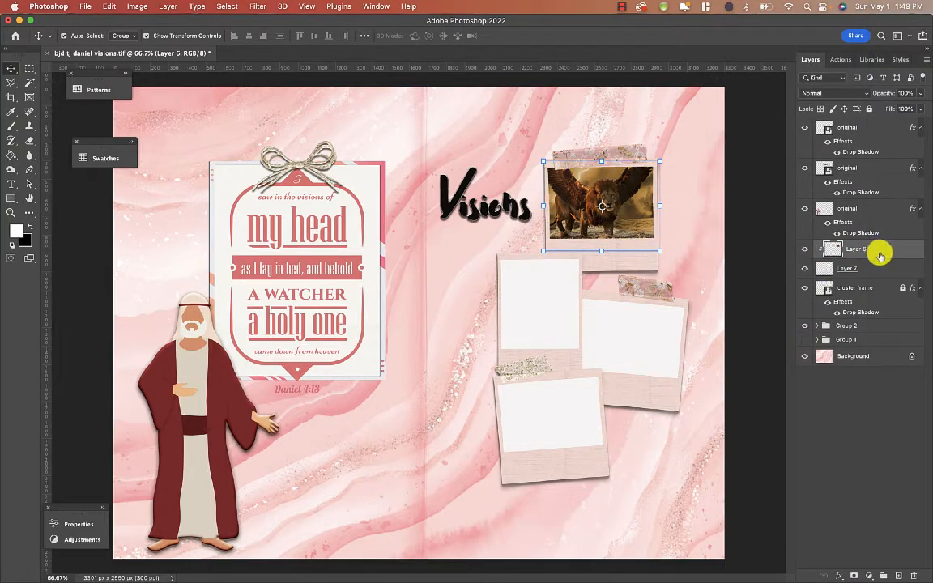
pyautogui.click(683, 206)
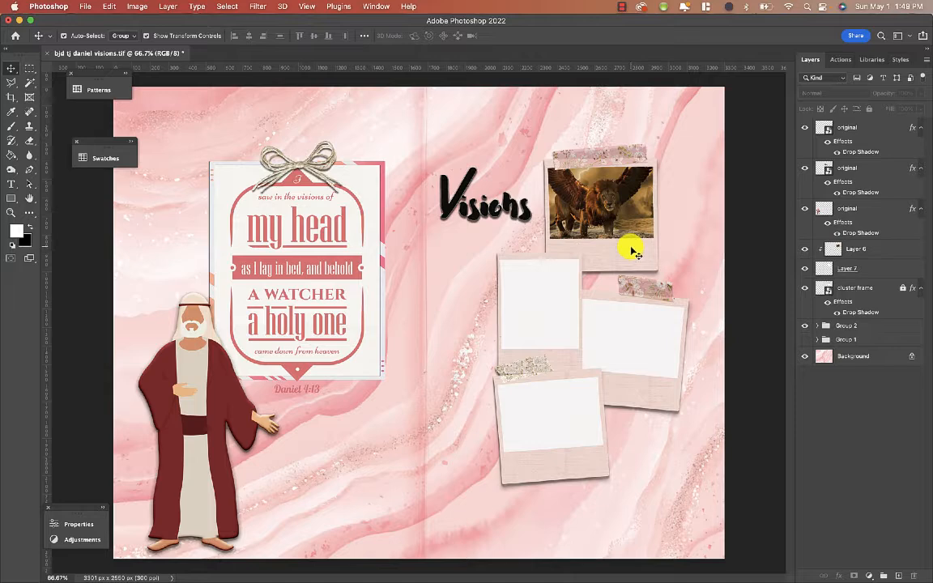
# - Switch to Safari and return to the beast image gallery
pyautogui.moveTo(381, 579)
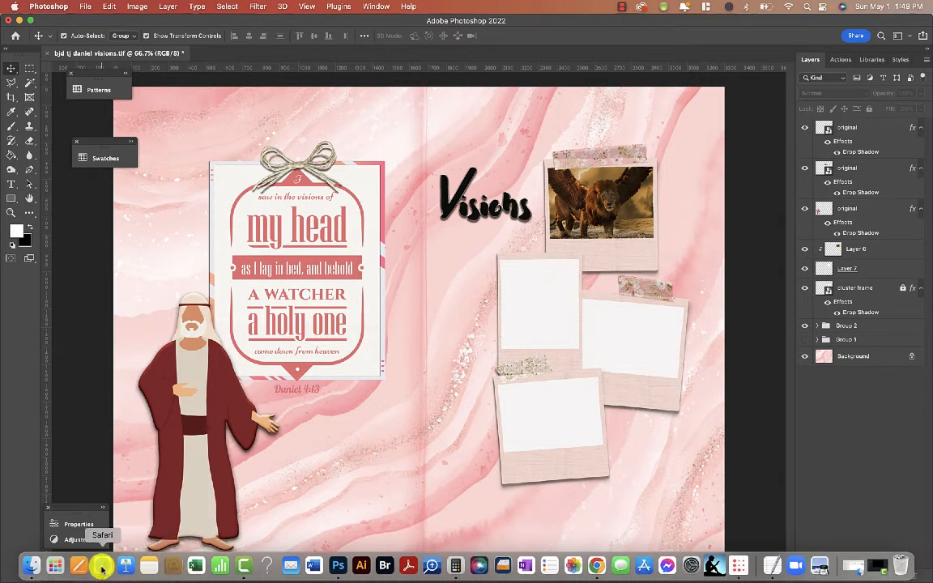
pyautogui.click(101, 567)
pyautogui.click(789, 160)
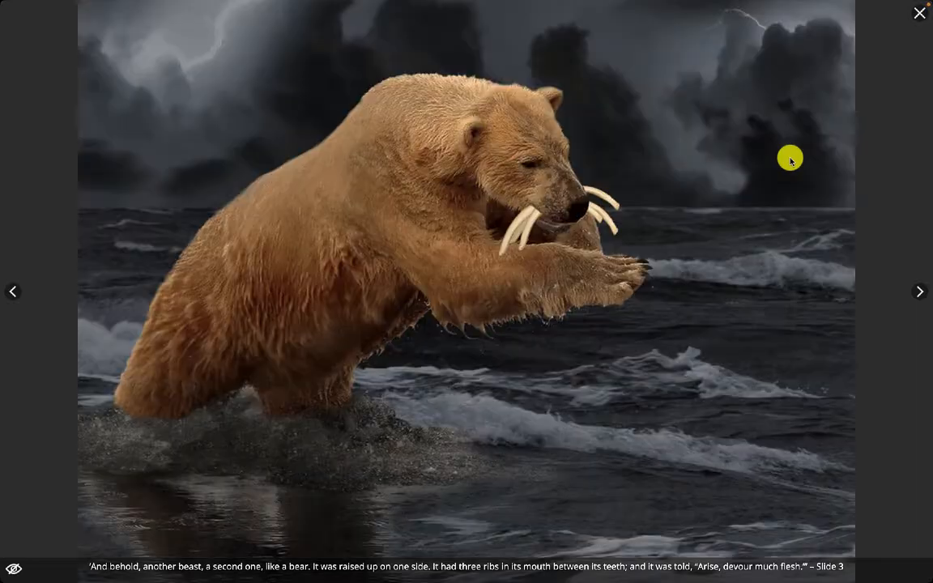
pyautogui.click(917, 14)
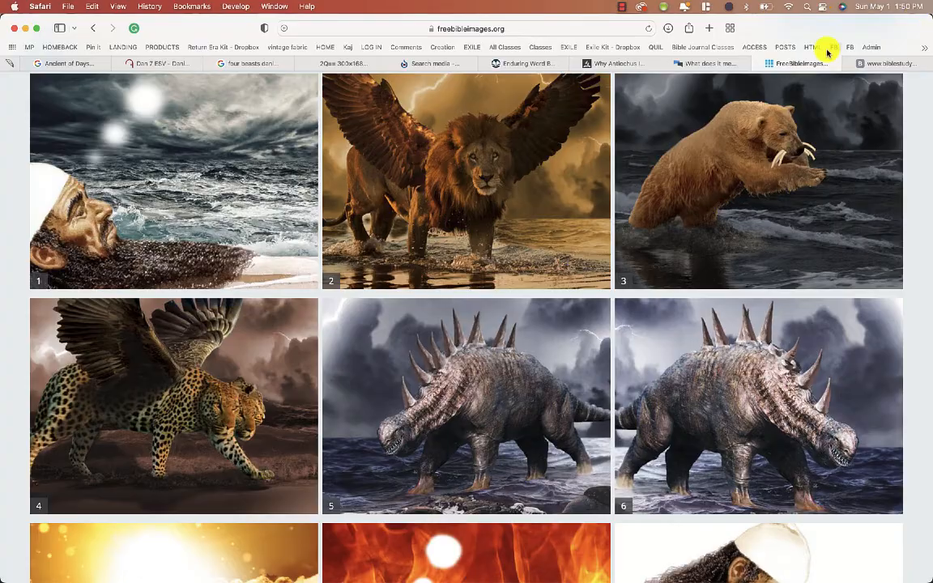
# - Copy the bear image from the gallery
pyautogui.rightClick(782, 83)
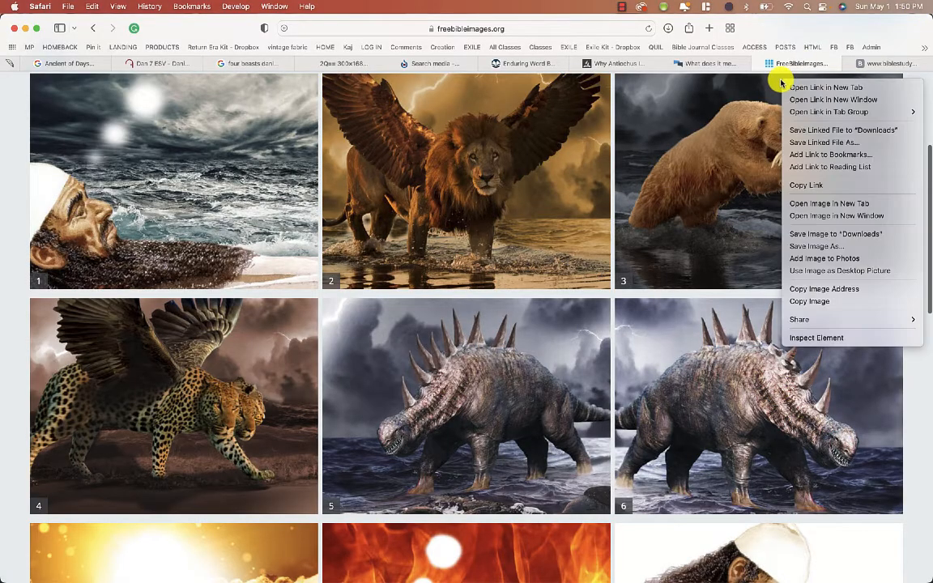
pyautogui.click(809, 301)
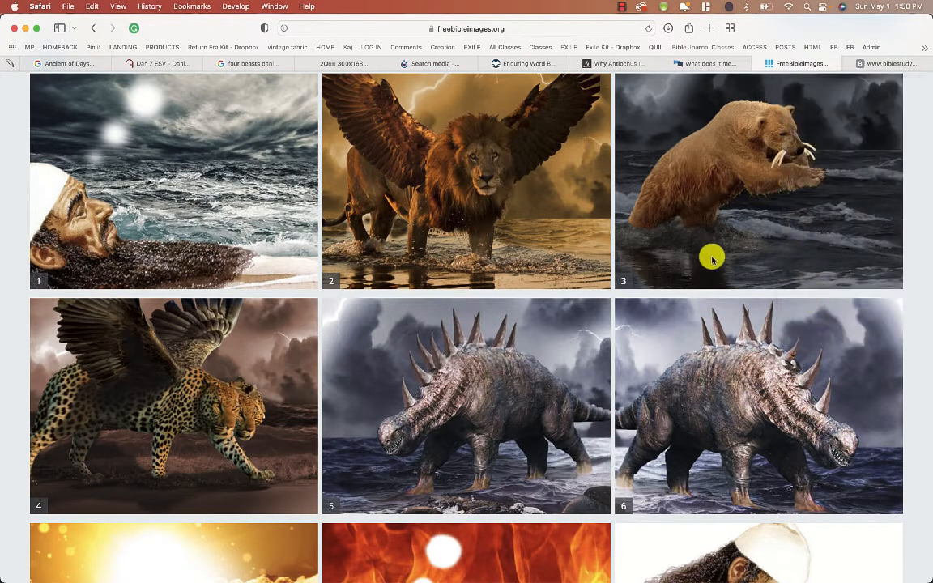
pyautogui.moveTo(292, 567)
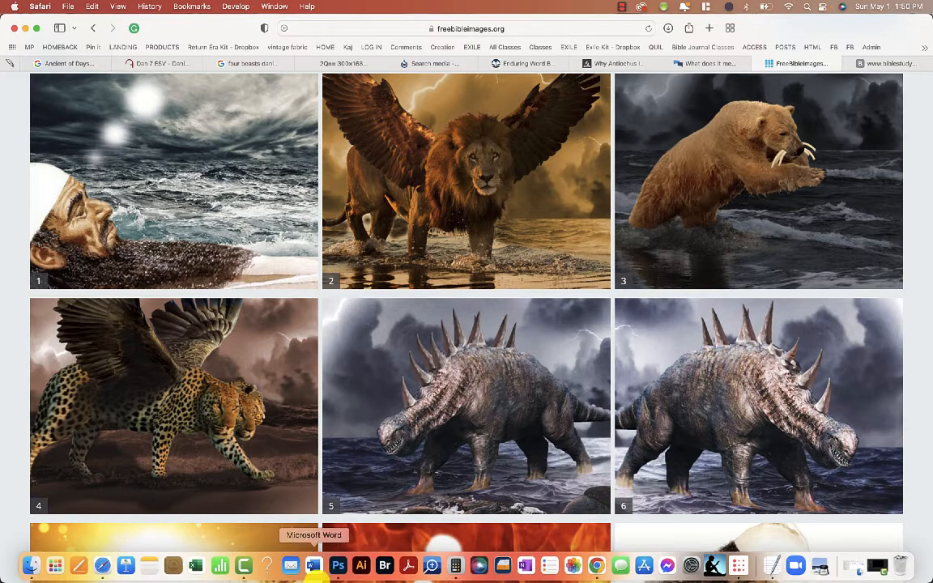
# - Return to Photoshop, select the middle-left frame's blank area with the Magic Wand on the cluster frame layer, and try filling it with the Paint Bucket
pyautogui.click(339, 567)
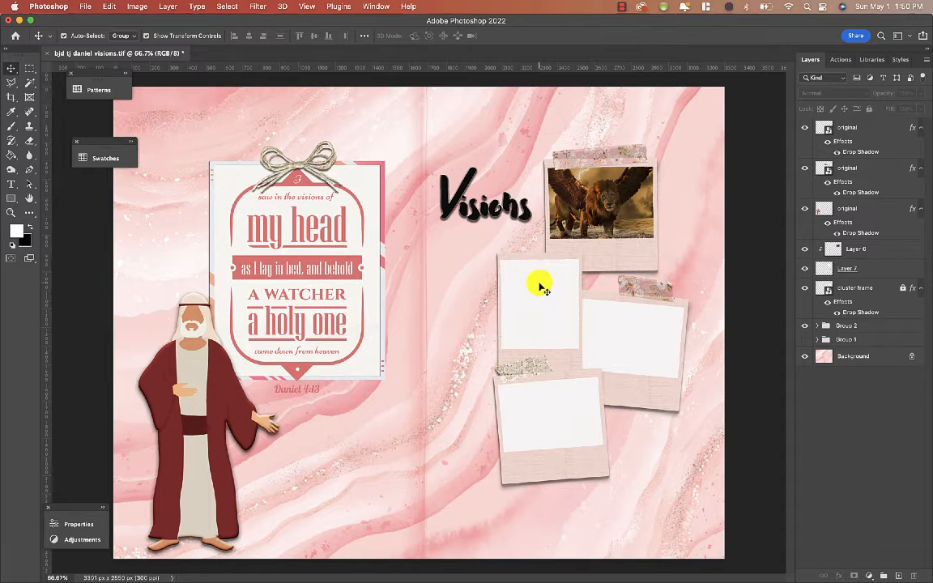
pyautogui.click(29, 82)
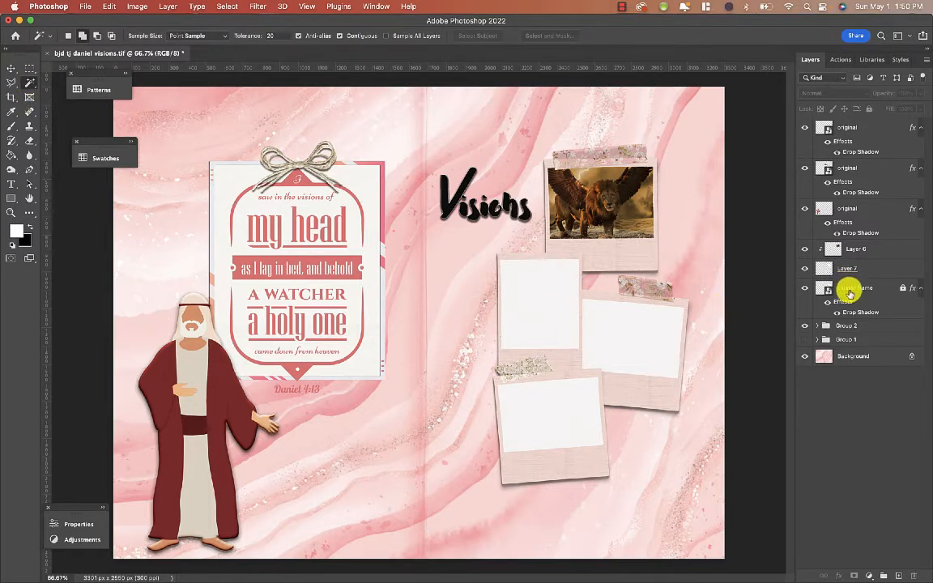
pyautogui.click(850, 290)
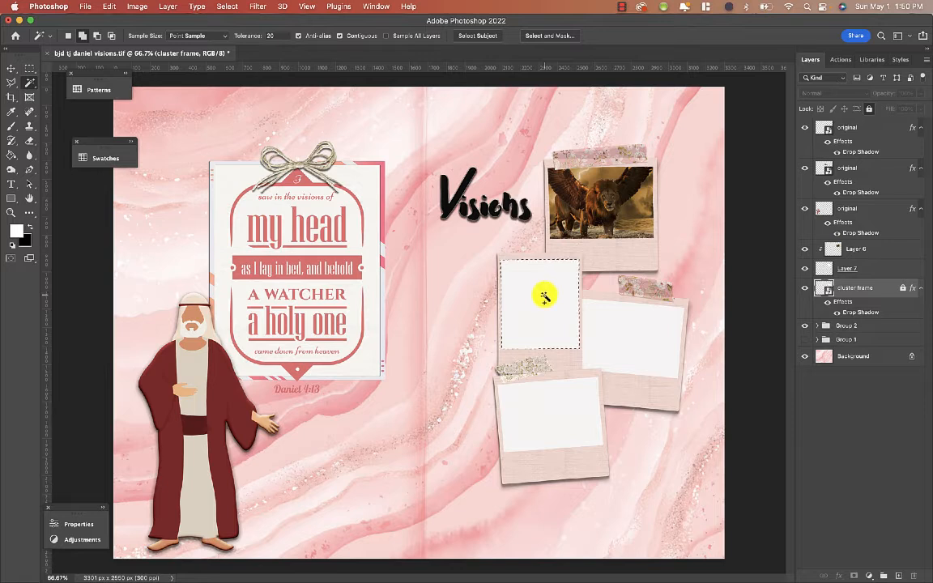
pyautogui.click(12, 155)
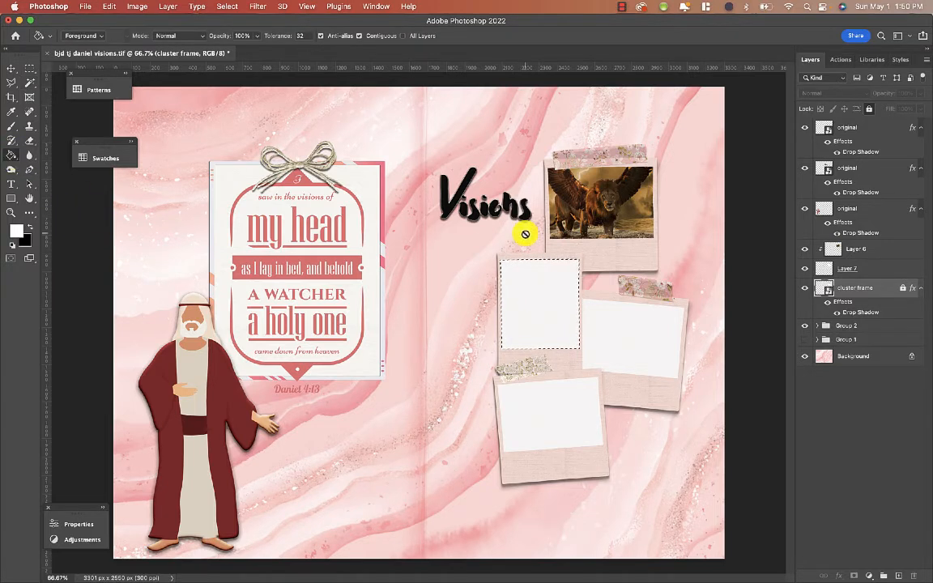
pyautogui.click(522, 302)
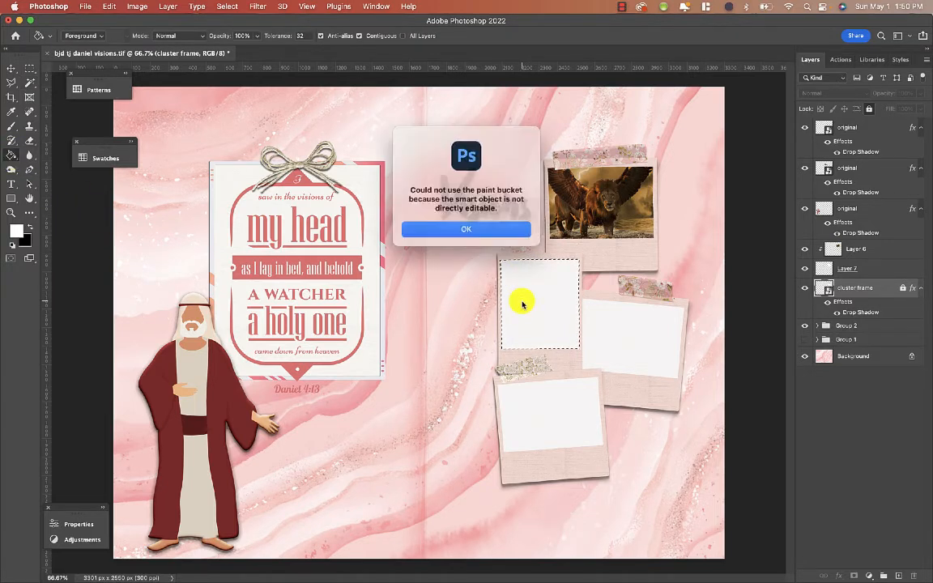
pyautogui.click(482, 229)
# - Add a new layer above the cluster frame, fill the selected frame area on it, and deselect
pyautogui.click(882, 575)
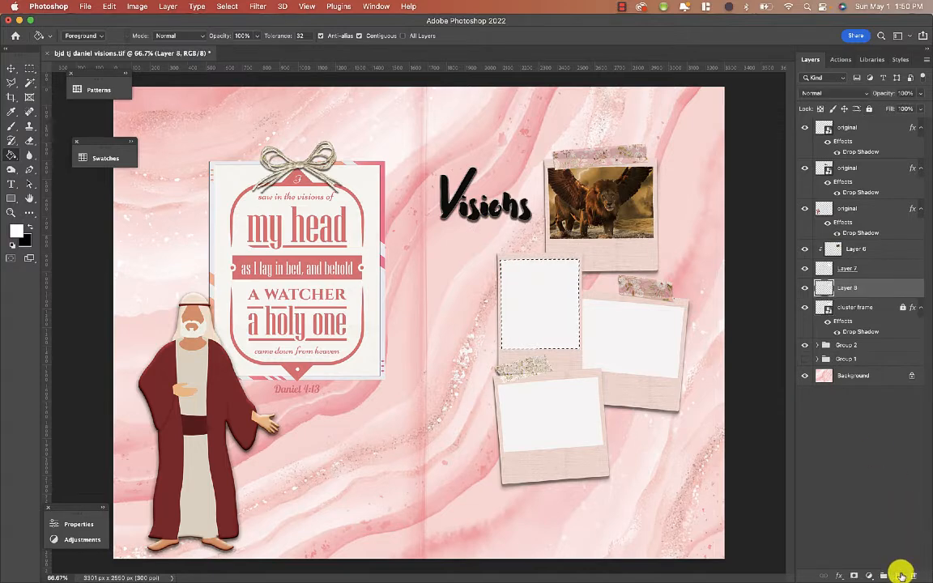
pyautogui.click(226, 8)
pyautogui.click(228, 31)
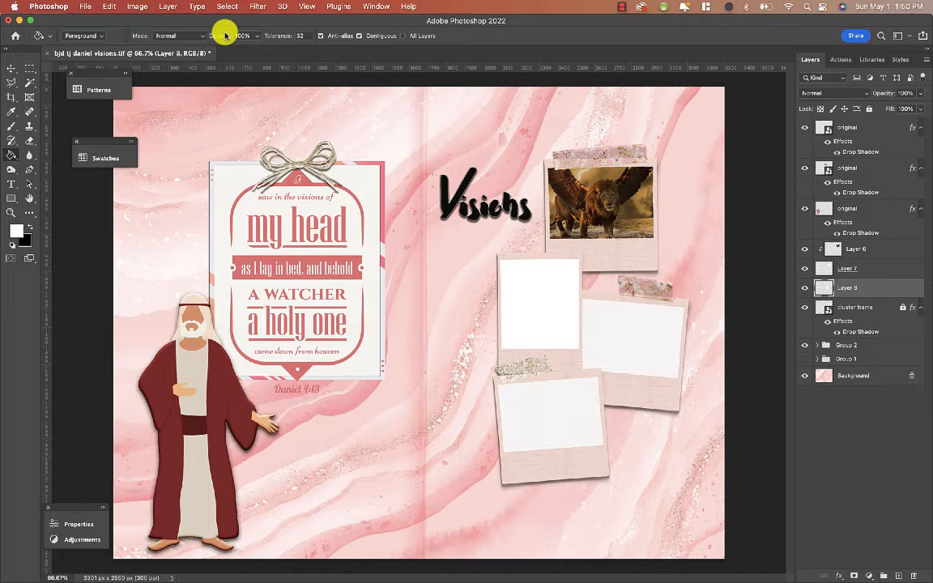
# - Paste the bear image, then scale it up and move it over the middle-left frame with Free Transform
pyautogui.click(12, 69)
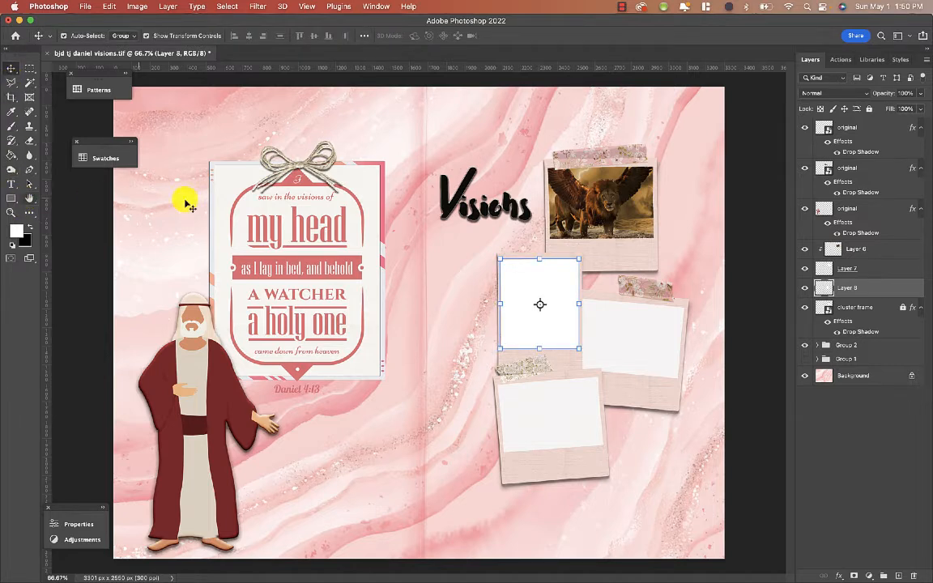
pyautogui.press('super+v')
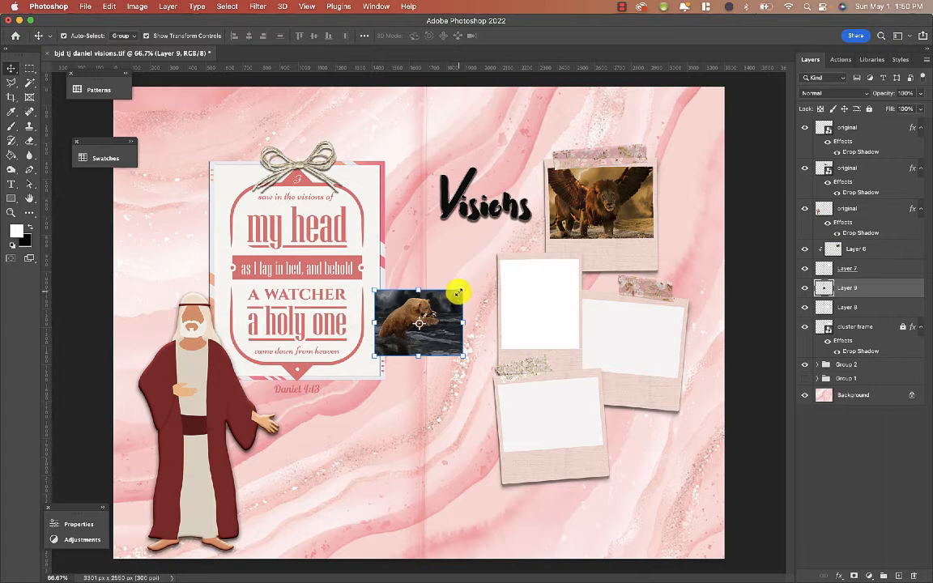
pyautogui.moveTo(458, 291); pyautogui.dragTo(520, 247)
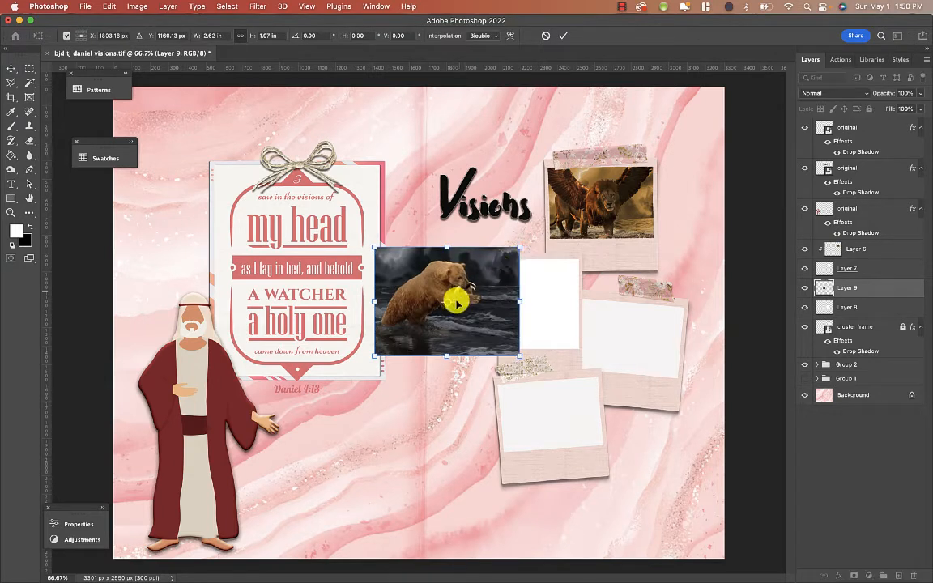
pyautogui.moveTo(427, 313); pyautogui.dragTo(528, 318)
pyautogui.press('Return')
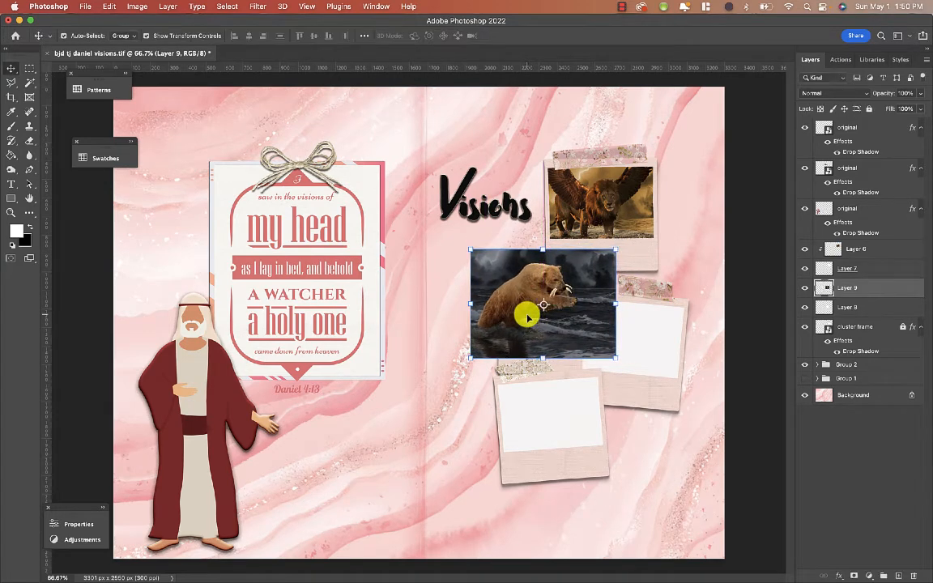
# - Clip the bear layer to the white fill layer below it with a clipping mask
pyautogui.rightClick(874, 286)
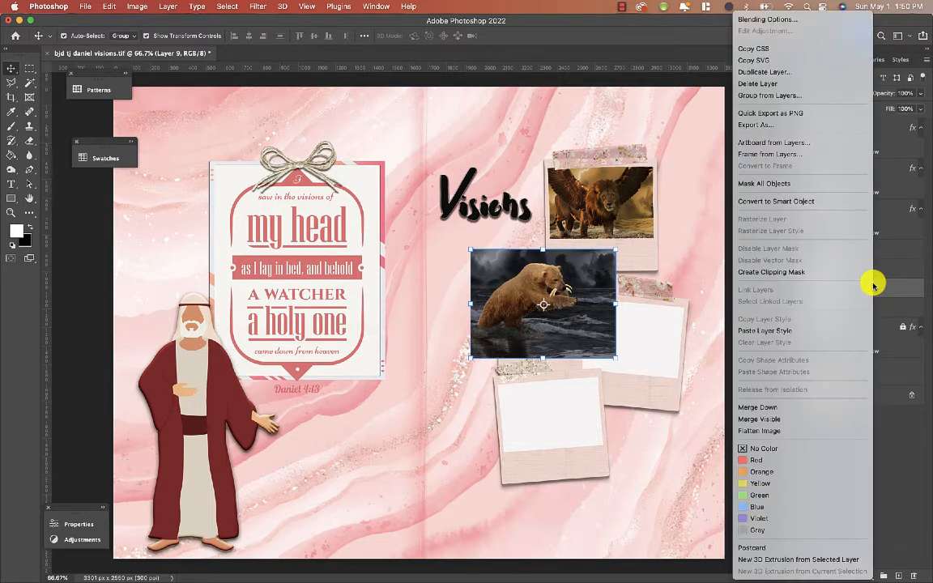
pyautogui.click(852, 272)
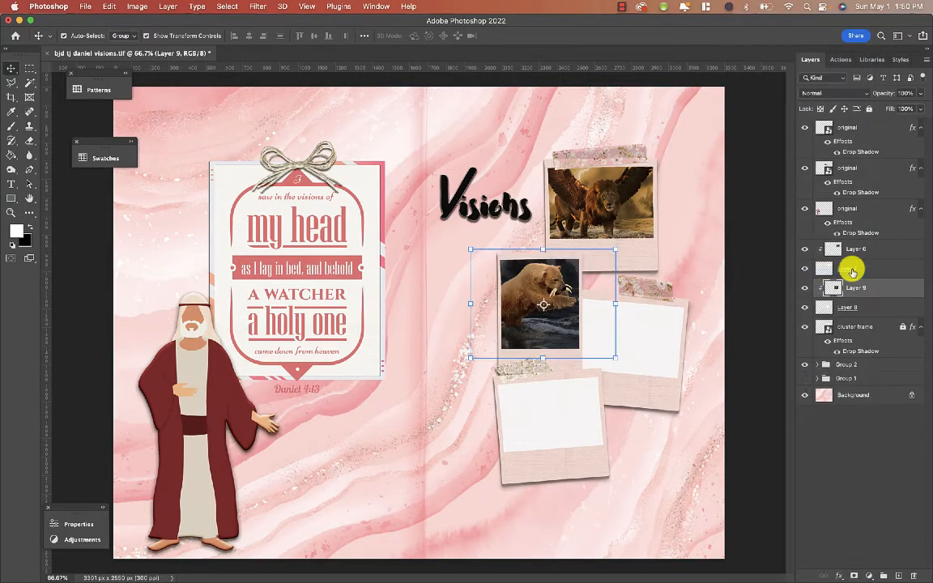
pyautogui.click(702, 469)
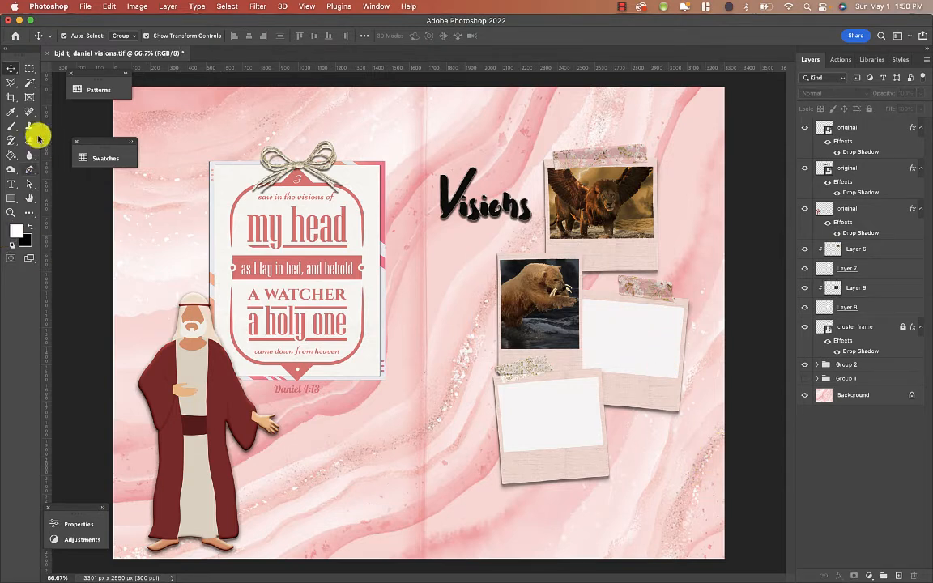
# - Select the right frame's blank area on the cluster frame layer, fill it on a new layer, and deselect
pyautogui.click(30, 84)
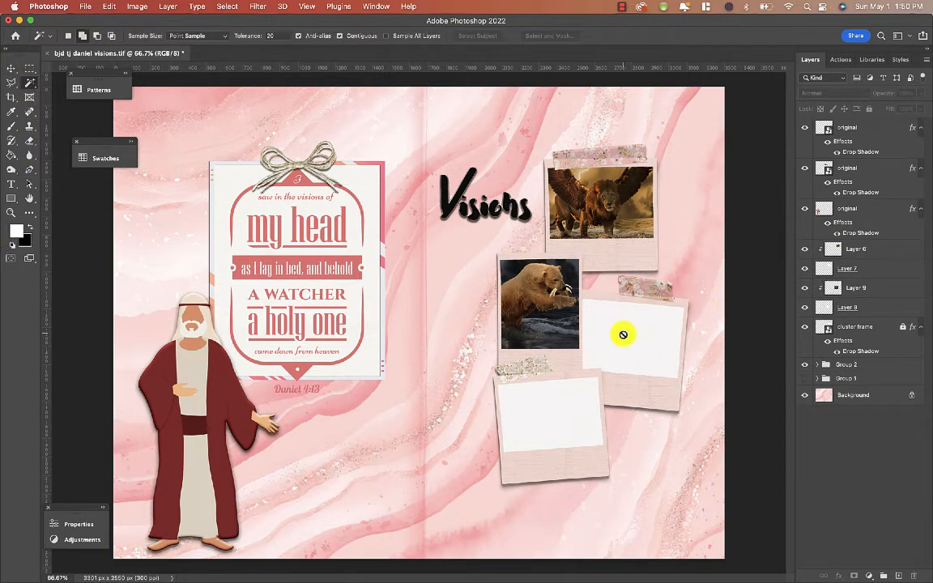
pyautogui.click(861, 327)
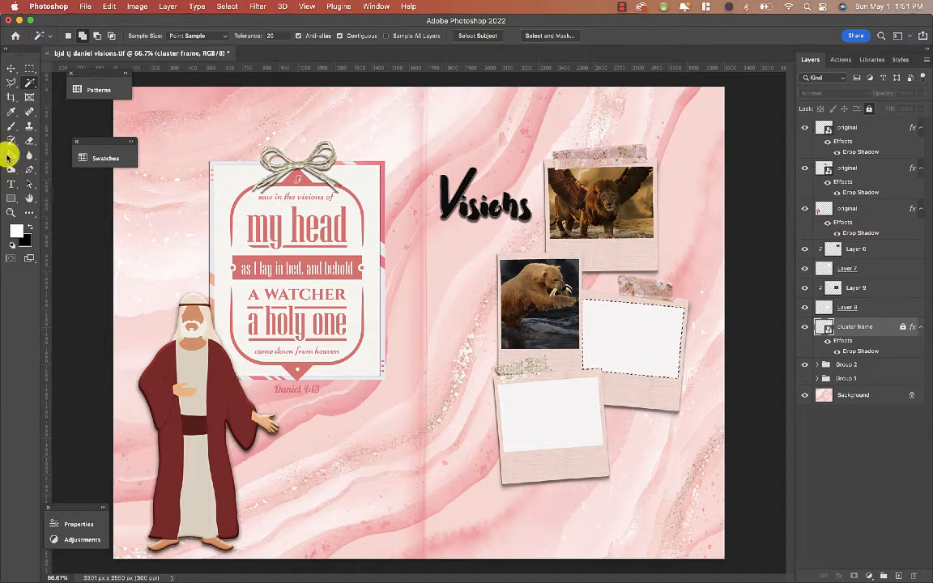
pyautogui.click(8, 157)
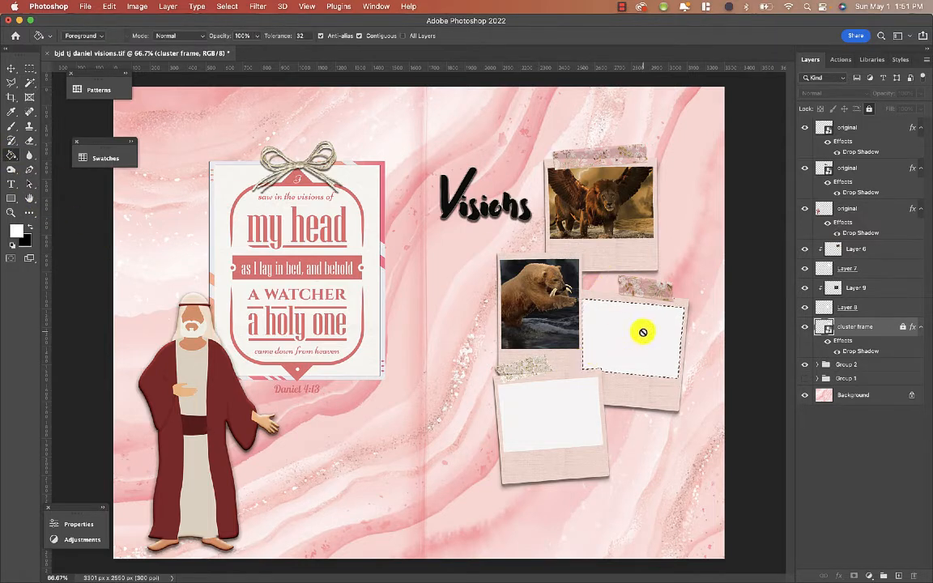
pyautogui.click(900, 575)
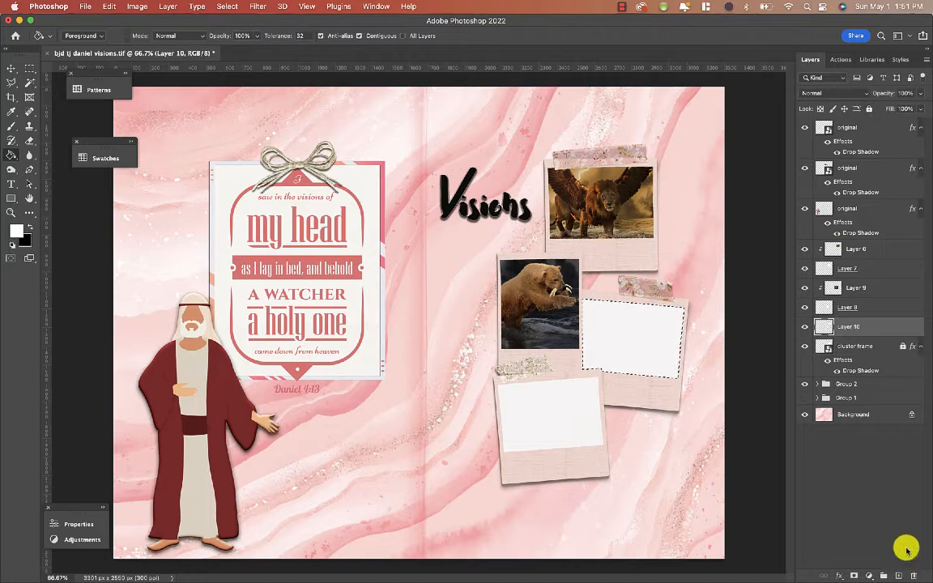
pyautogui.click(608, 350)
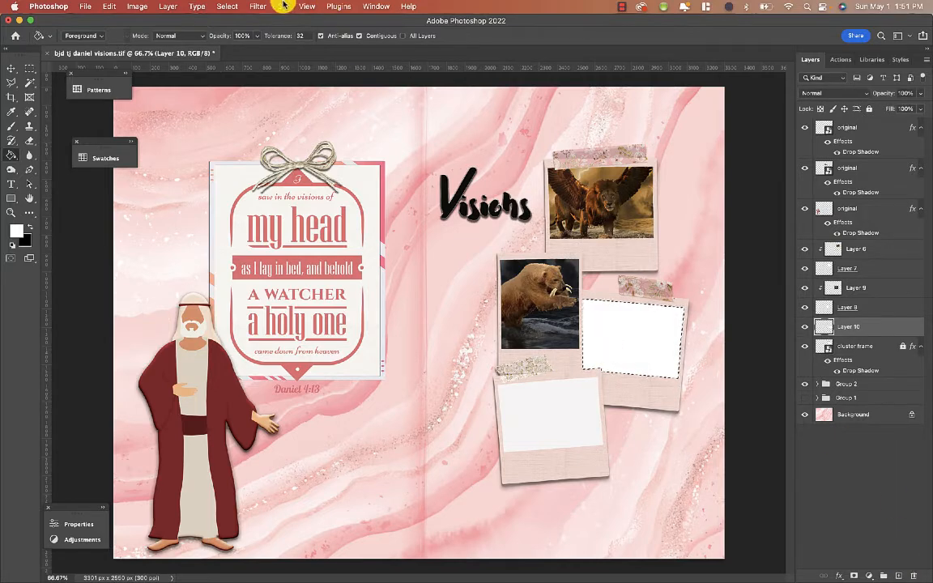
pyautogui.click(233, 9)
pyautogui.click(235, 27)
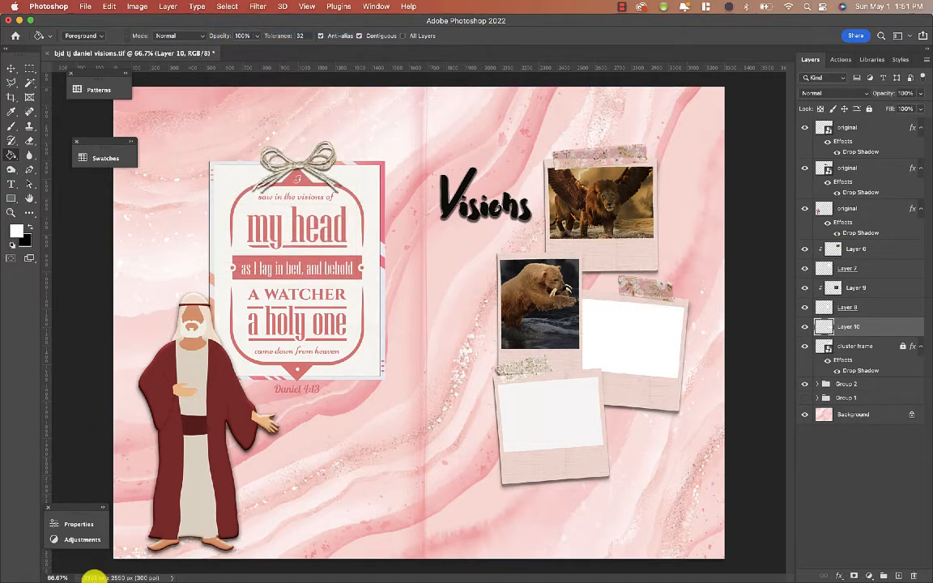
# - Switch to Safari and copy the winged leopard image from the gallery
pyautogui.click(102, 572)
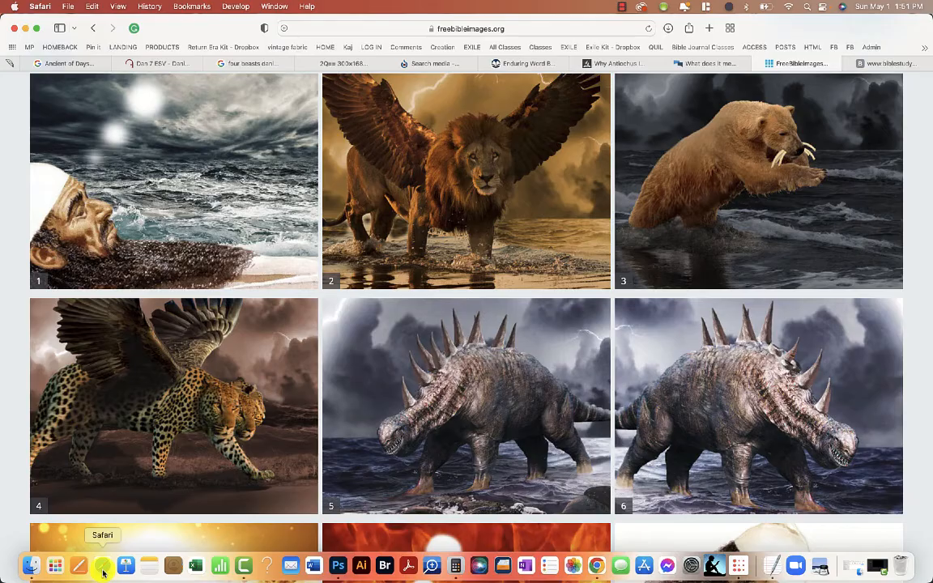
pyautogui.rightClick(162, 377)
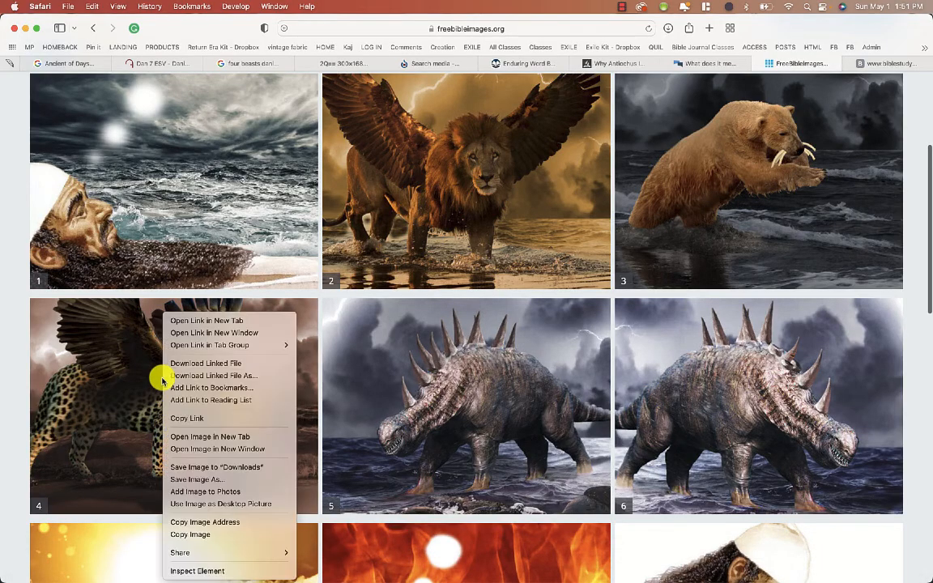
pyautogui.click(204, 535)
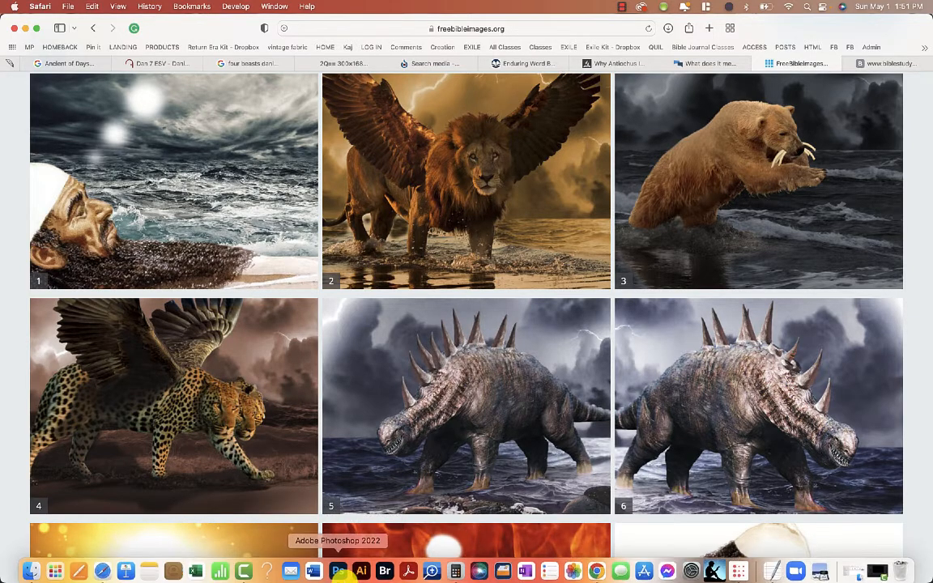
# - Paste the leopard image into Photoshop, then move, scale and rotate it about 4.8° over the right frame
pyautogui.click(338, 567)
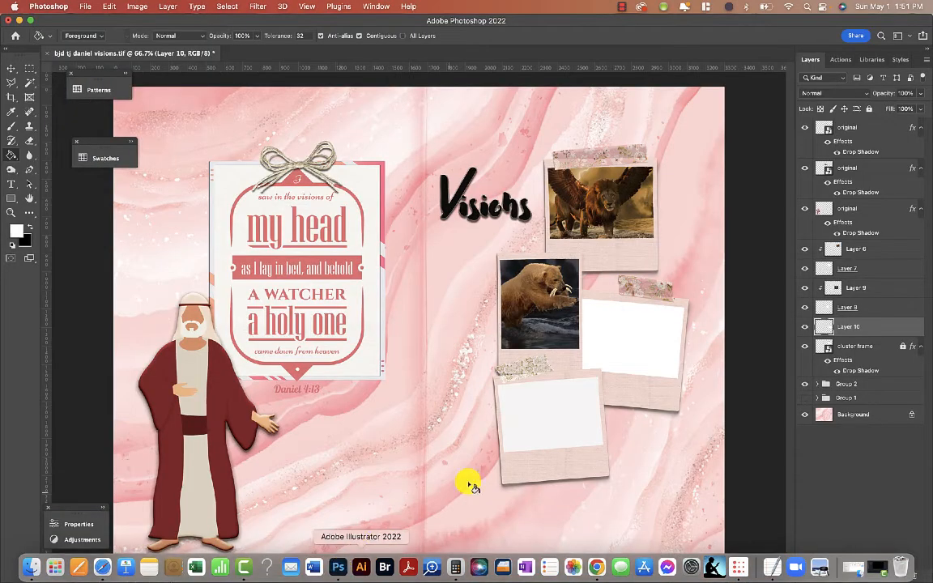
pyautogui.press('super+v')
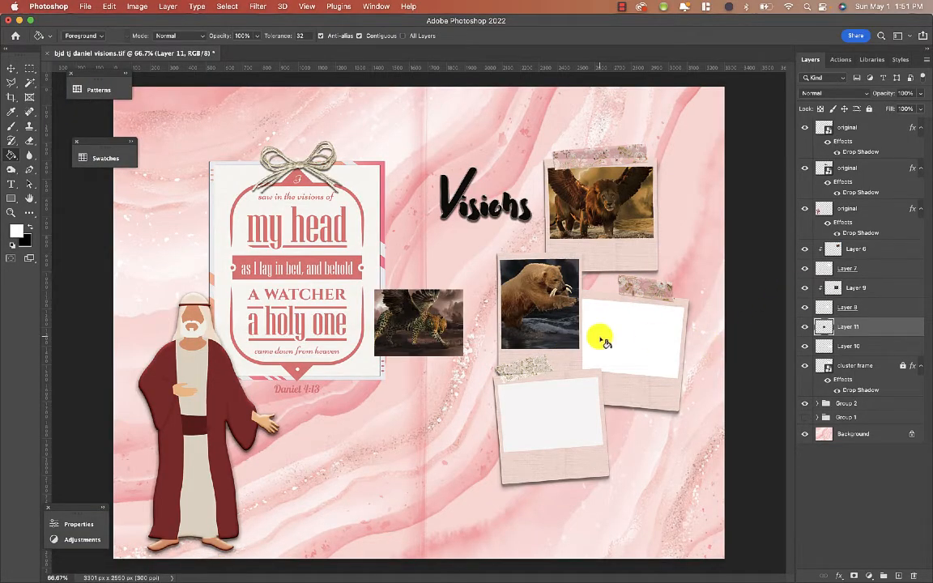
pyautogui.click(11, 68)
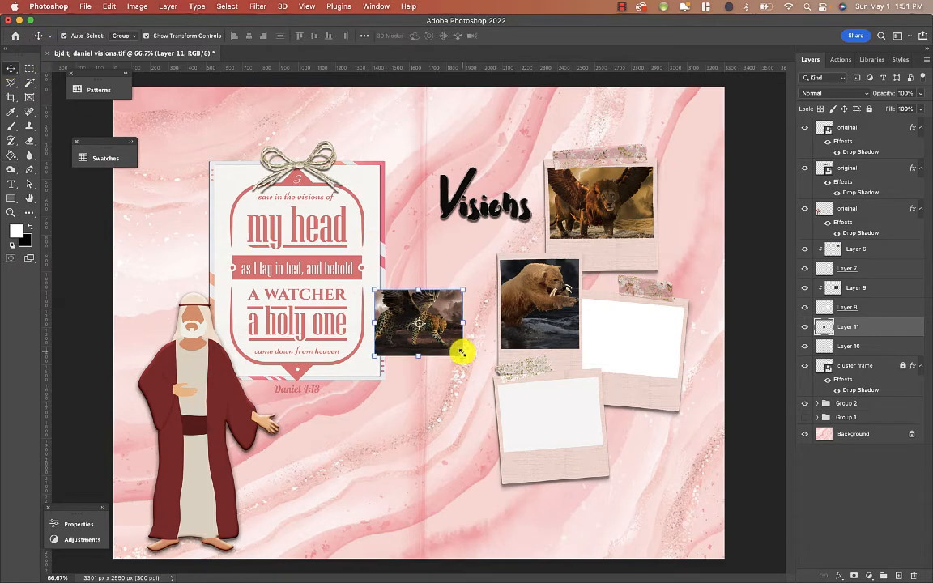
pyautogui.moveTo(437, 313); pyautogui.dragTo(644, 322)
pyautogui.moveTo(670, 365); pyautogui.dragTo(690, 386)
pyautogui.moveTo(672, 343); pyautogui.dragTo(670, 347)
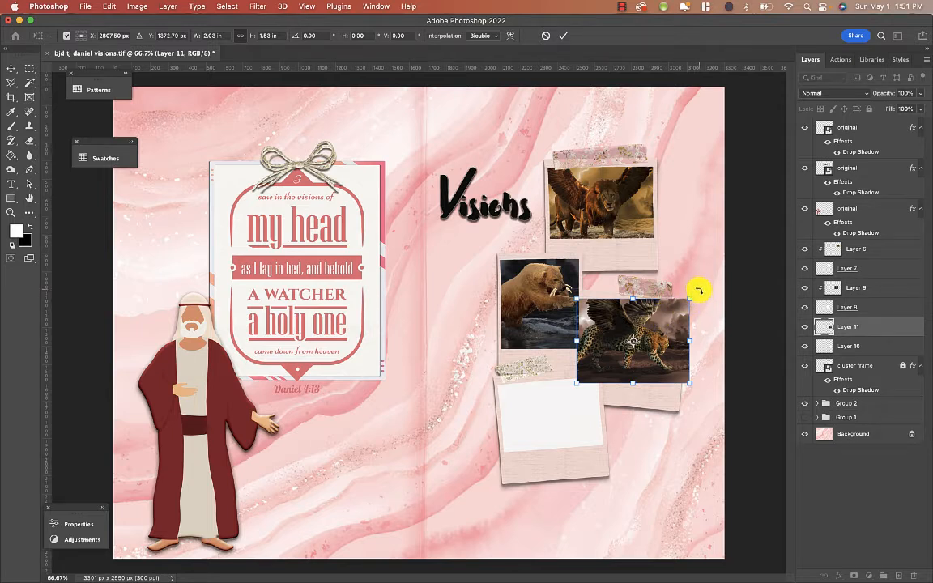
pyautogui.moveTo(698, 290); pyautogui.dragTo(700, 298)
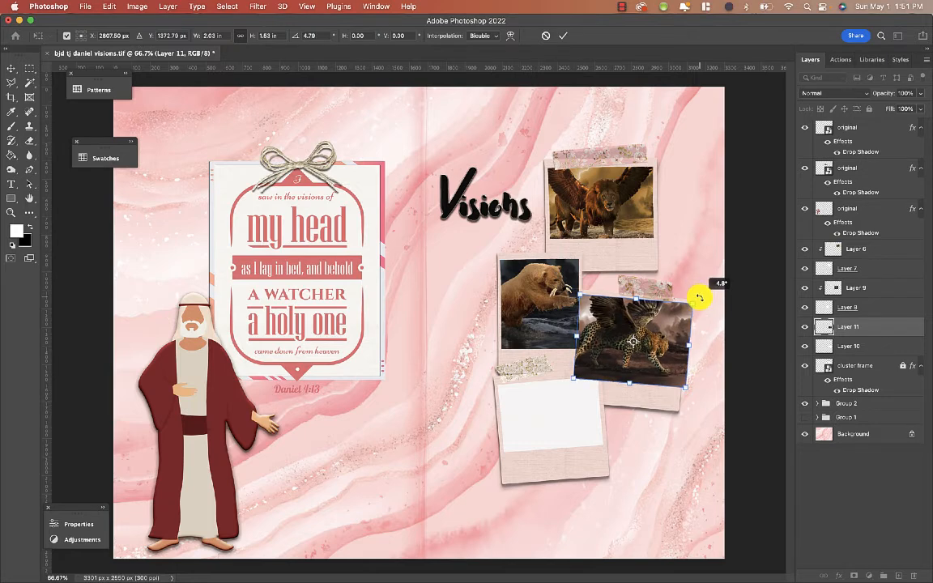
pyautogui.press('Return')
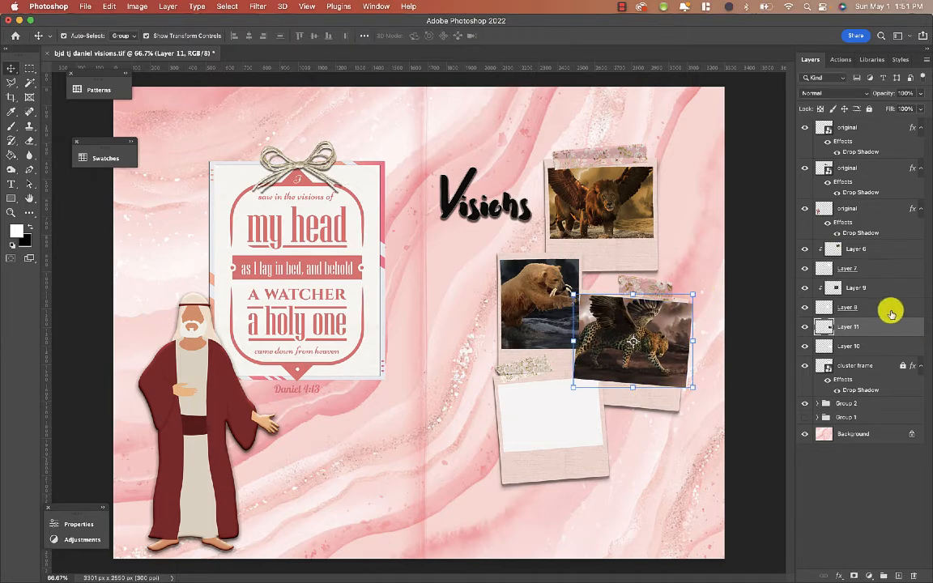
# - Clip the leopard layer to the white fill layer below it with a clipping mask
pyautogui.rightClick(872, 331)
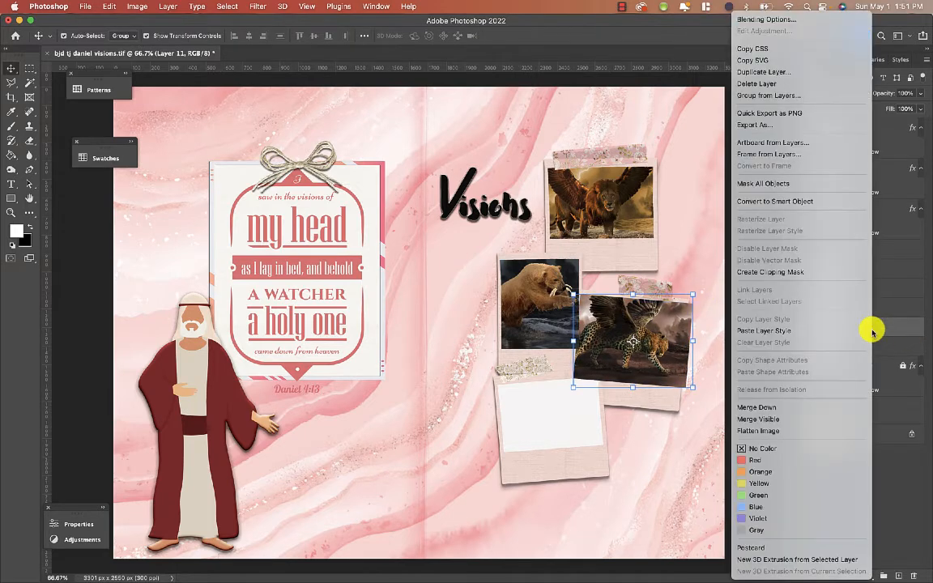
pyautogui.click(844, 272)
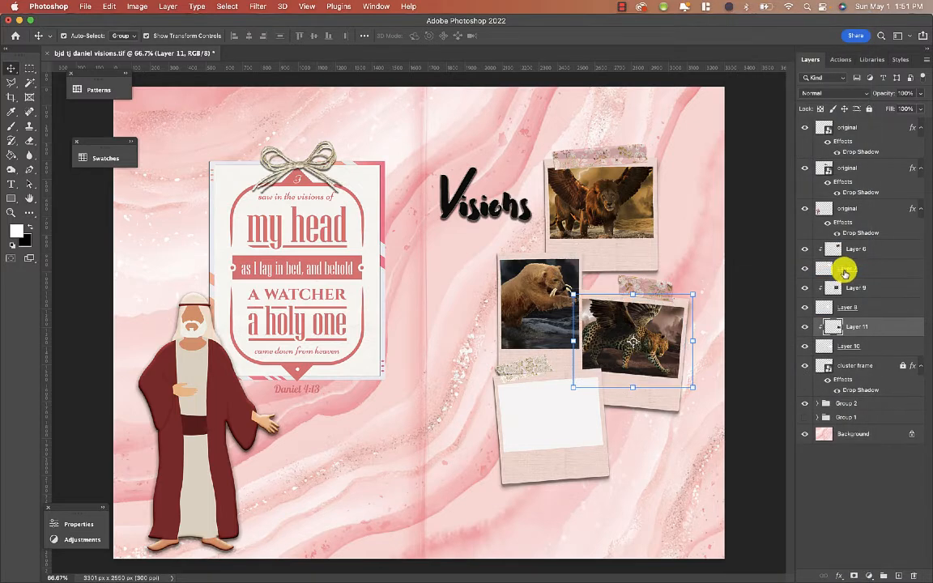
pyautogui.click(652, 448)
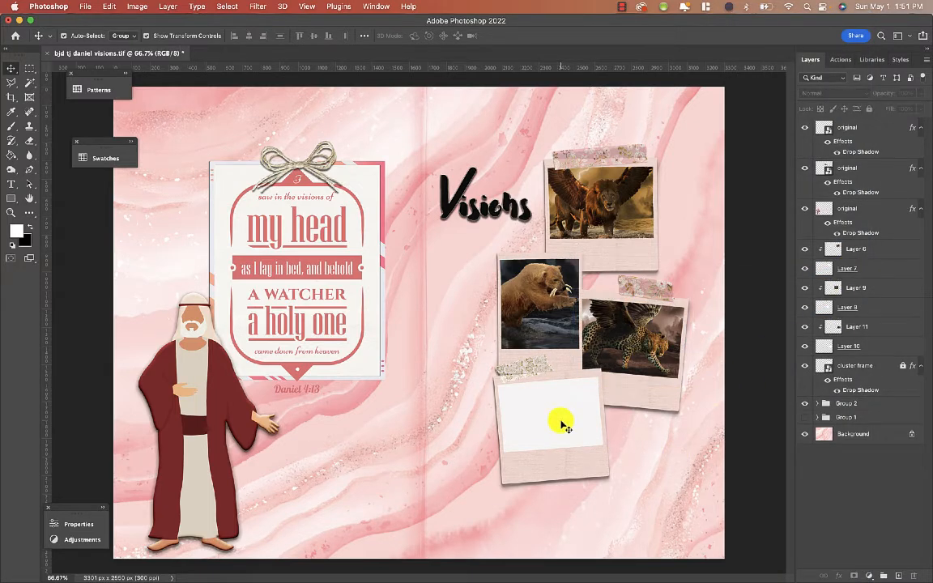
# - Select the bottom frame's blank area on the cluster frame layer, fill it on a new layer, and deselect
pyautogui.click(30, 82)
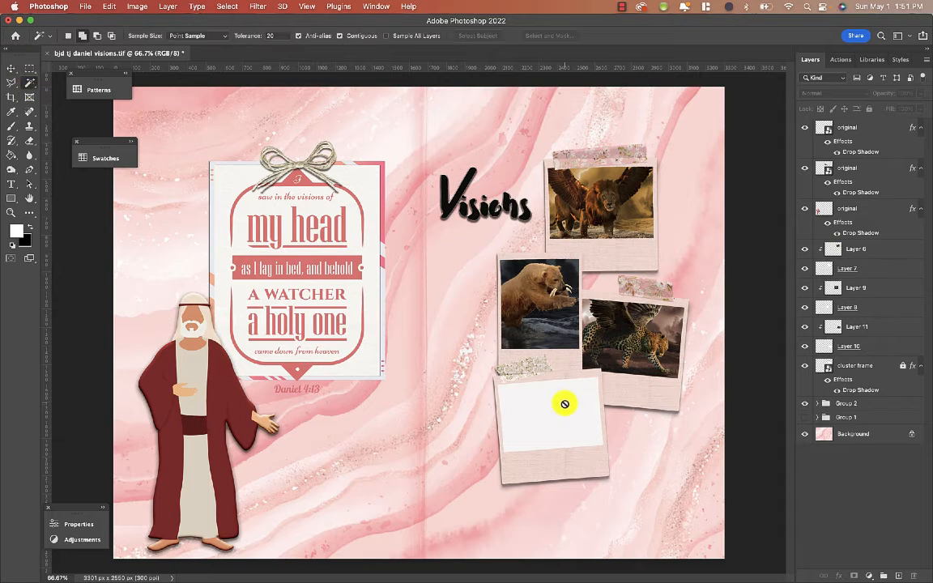
pyautogui.click(883, 366)
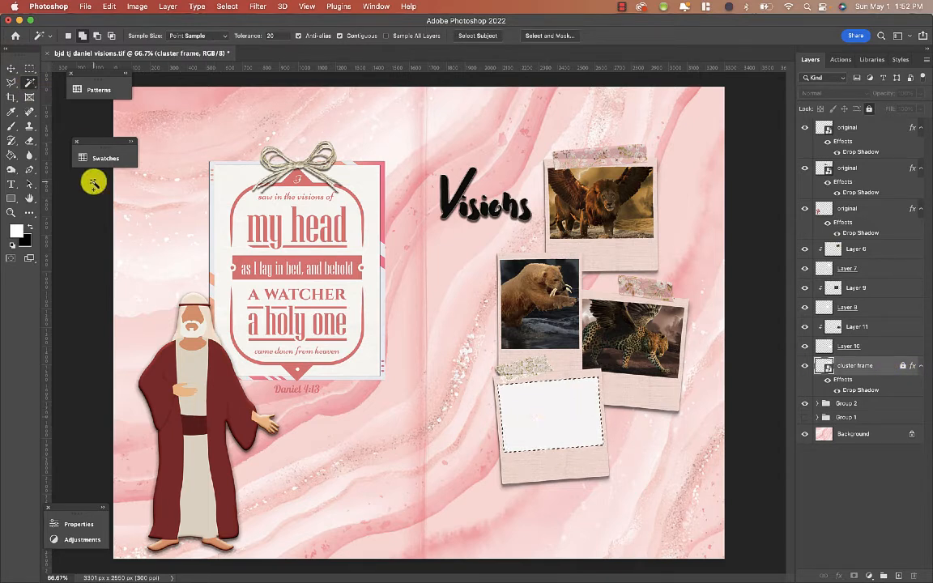
pyautogui.click(12, 157)
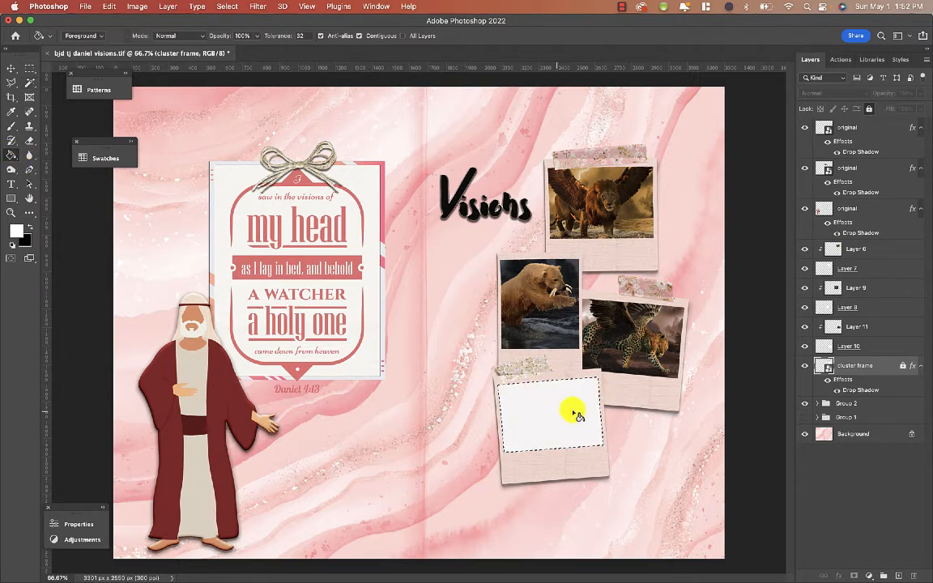
pyautogui.click(898, 576)
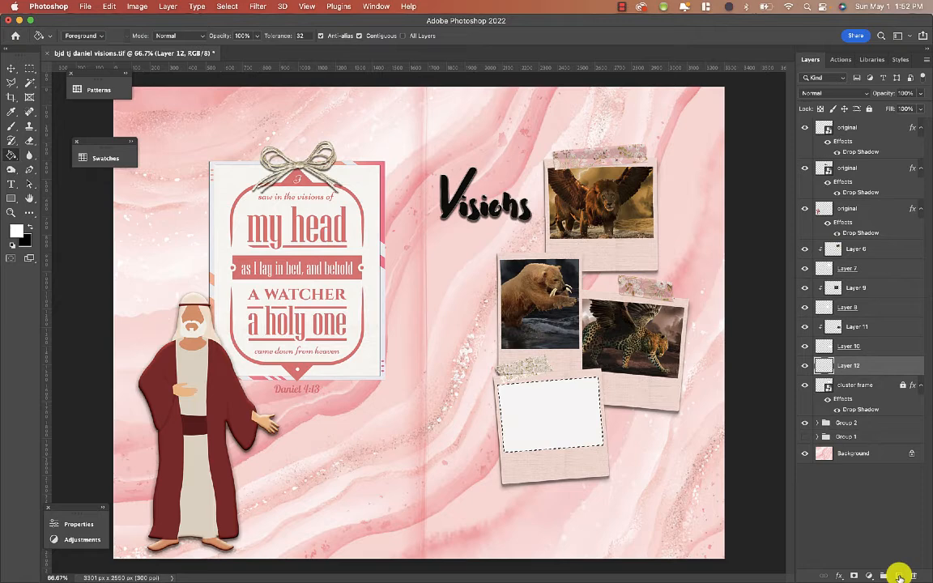
pyautogui.click(575, 405)
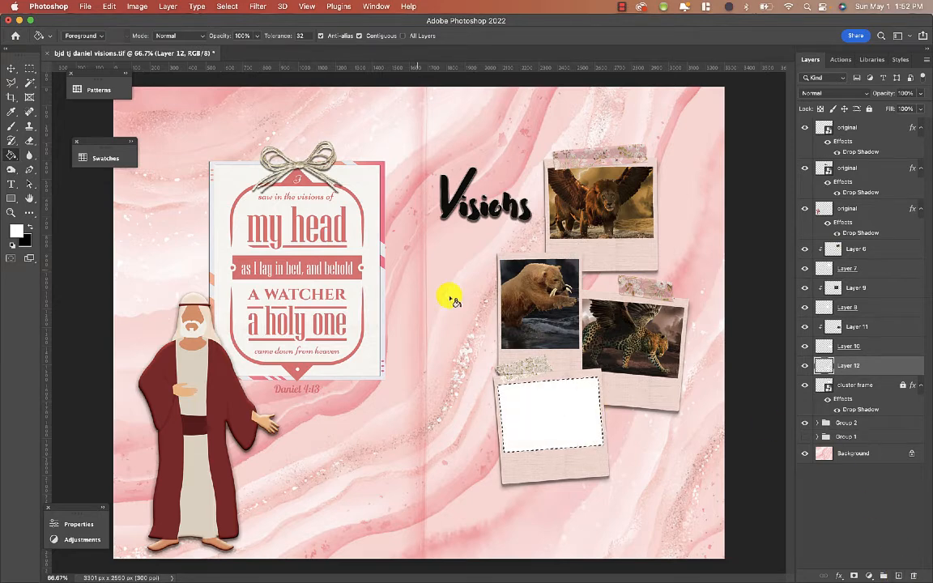
pyautogui.click(229, 8)
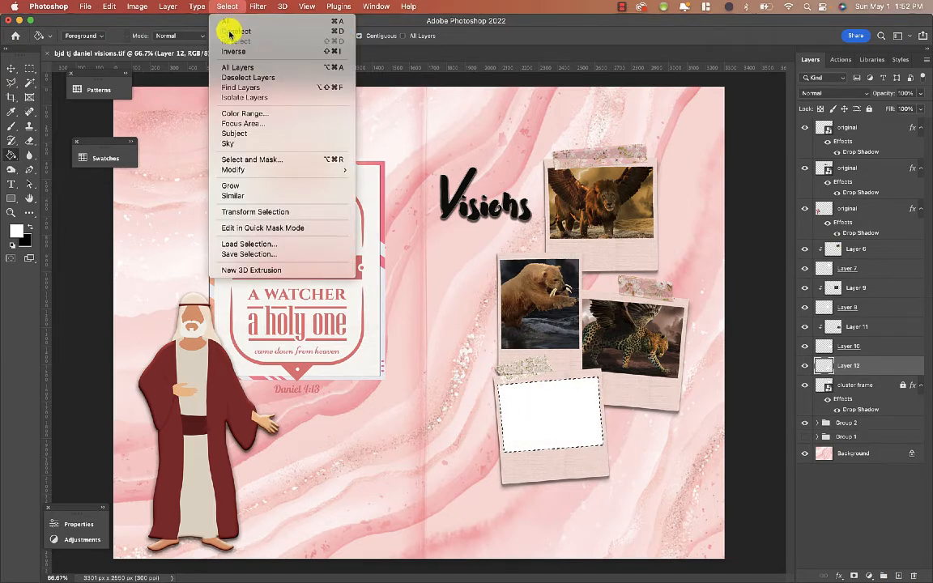
pyautogui.click(230, 30)
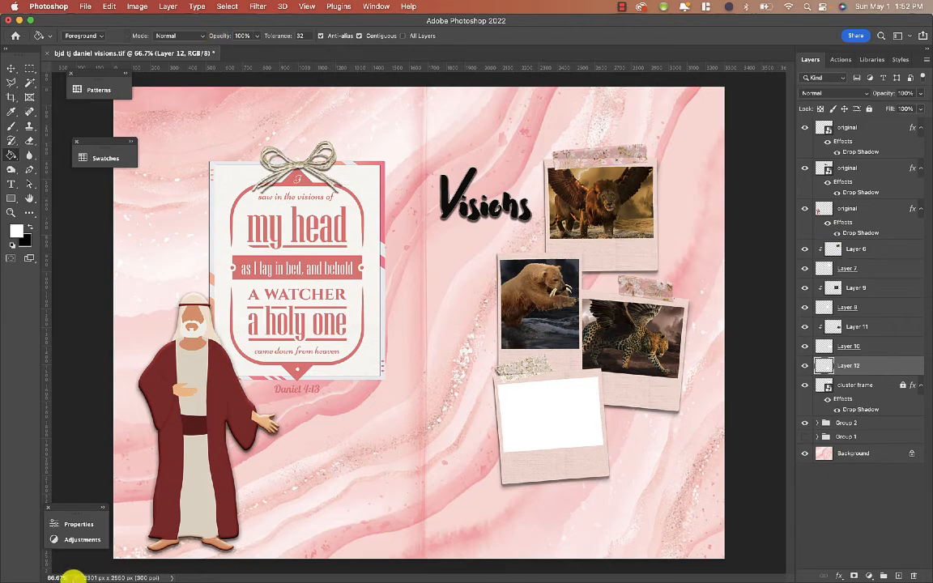
# - Switch to Safari and copy the fourth beast image (slide 5) from the gallery
pyautogui.moveTo(72, 580)
pyautogui.click(105, 566)
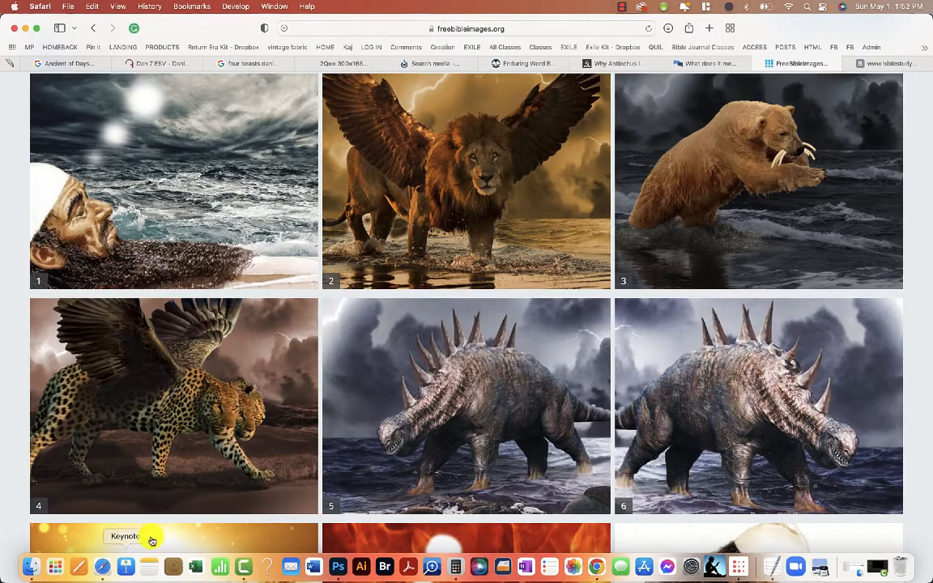
pyautogui.rightClick(409, 412)
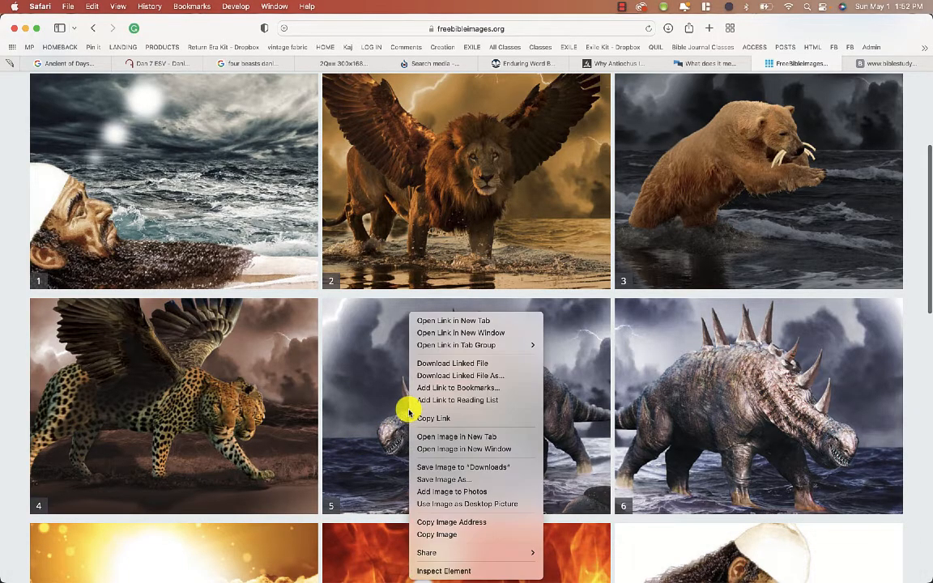
pyautogui.click(438, 534)
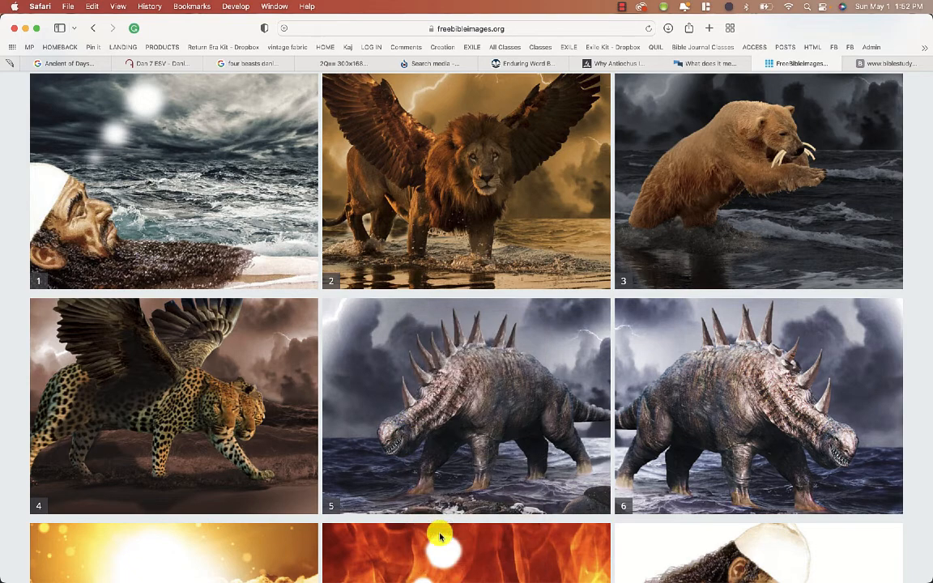
# - Return to Photoshop, paste the fourth beast image and enlarge it
pyautogui.scroll(-3, 421, 371)
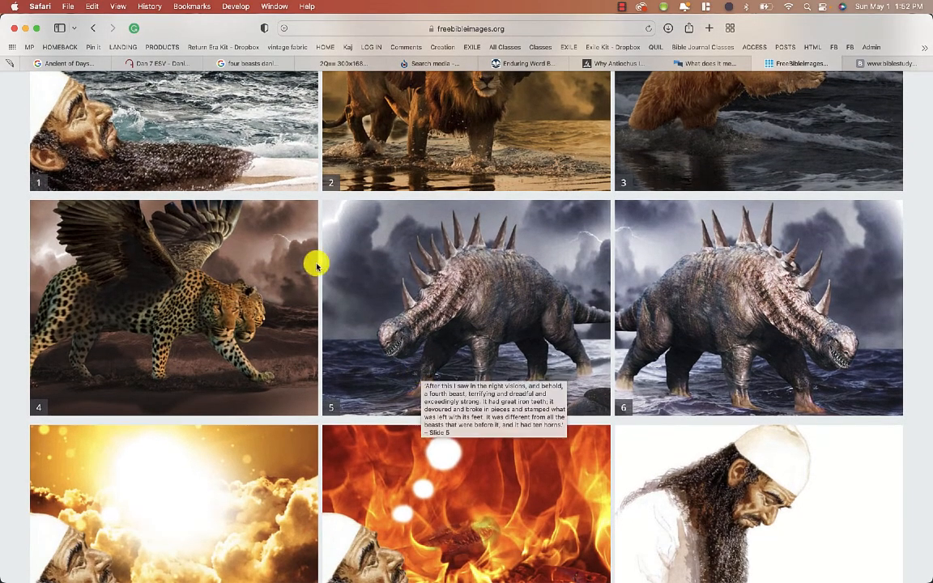
pyautogui.moveTo(283, 580)
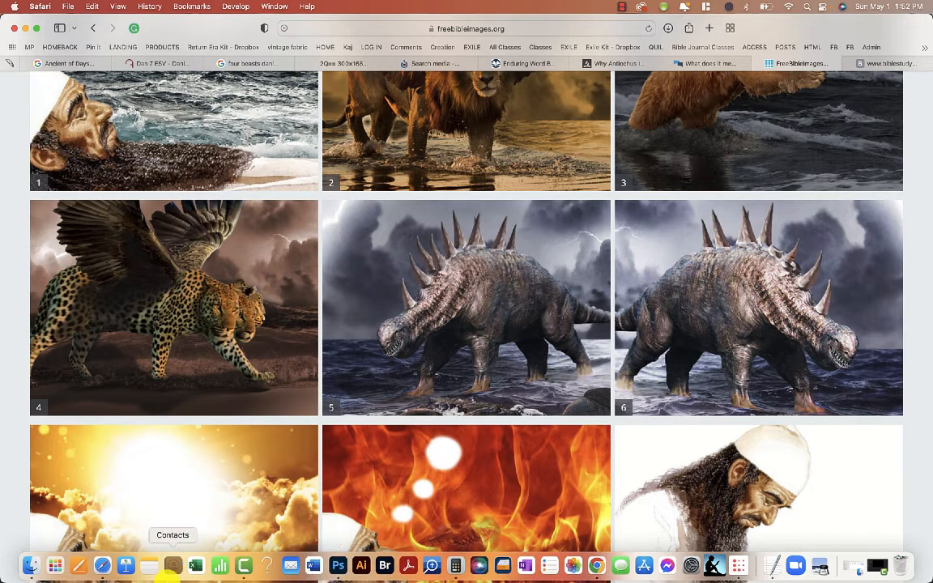
pyautogui.click(338, 567)
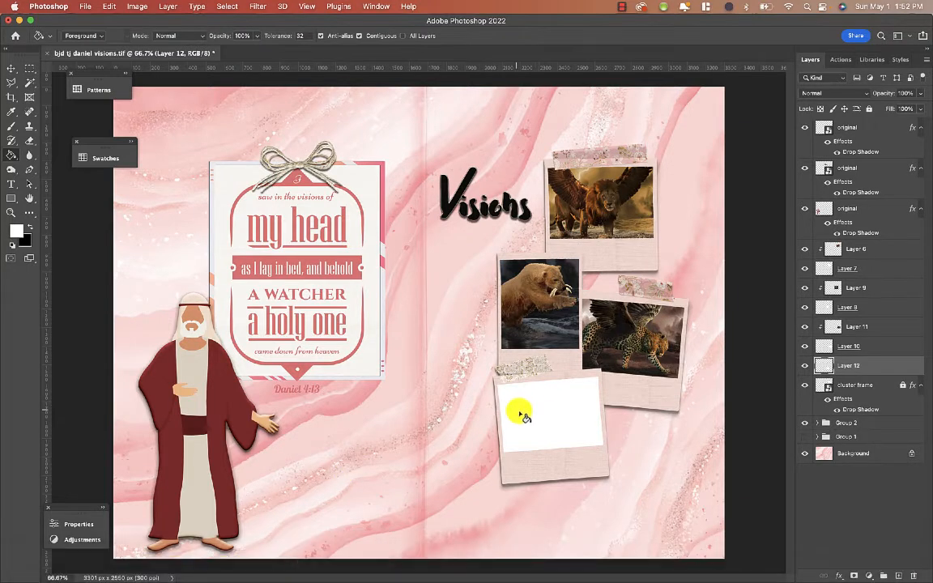
pyautogui.click(12, 72)
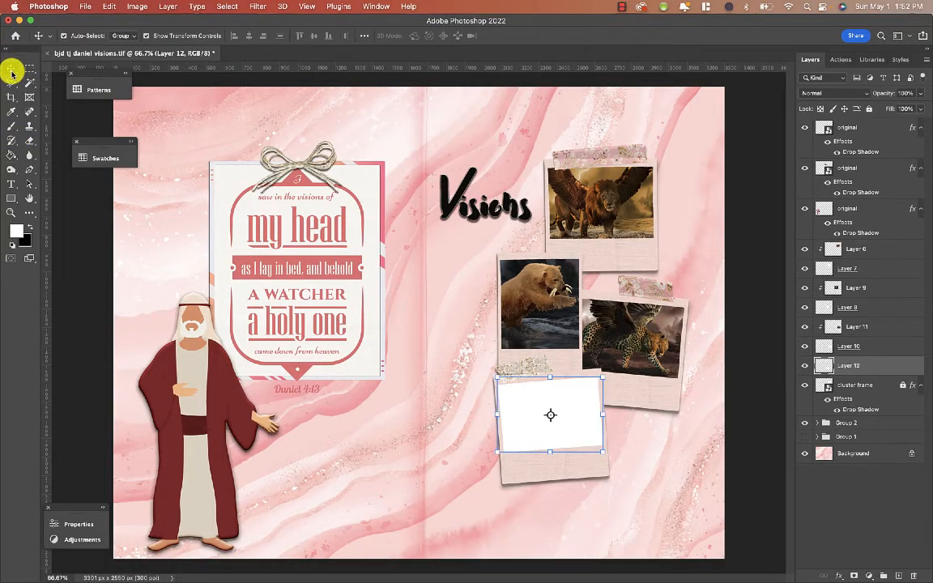
pyautogui.press('cmd+v')
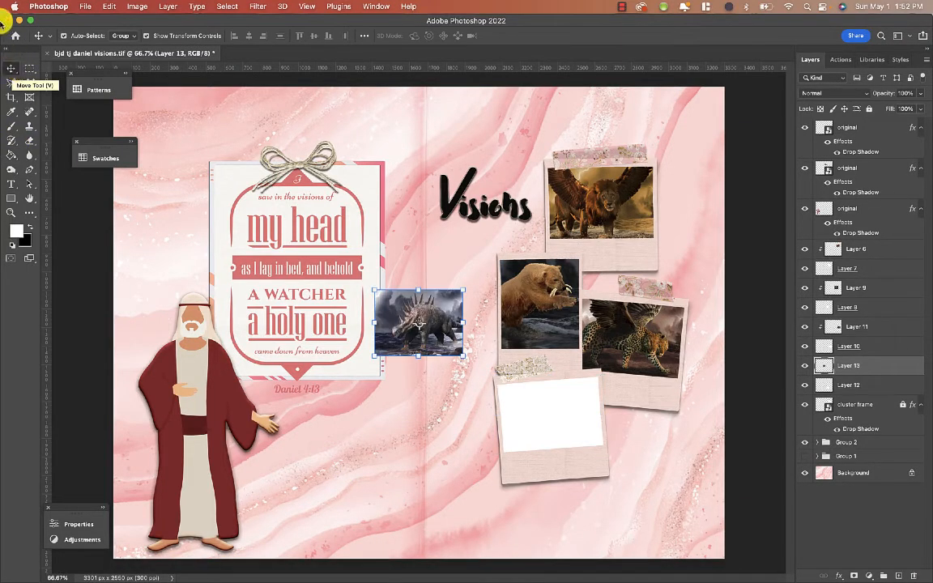
pyautogui.moveTo(467, 363); pyautogui.dragTo(493, 378)
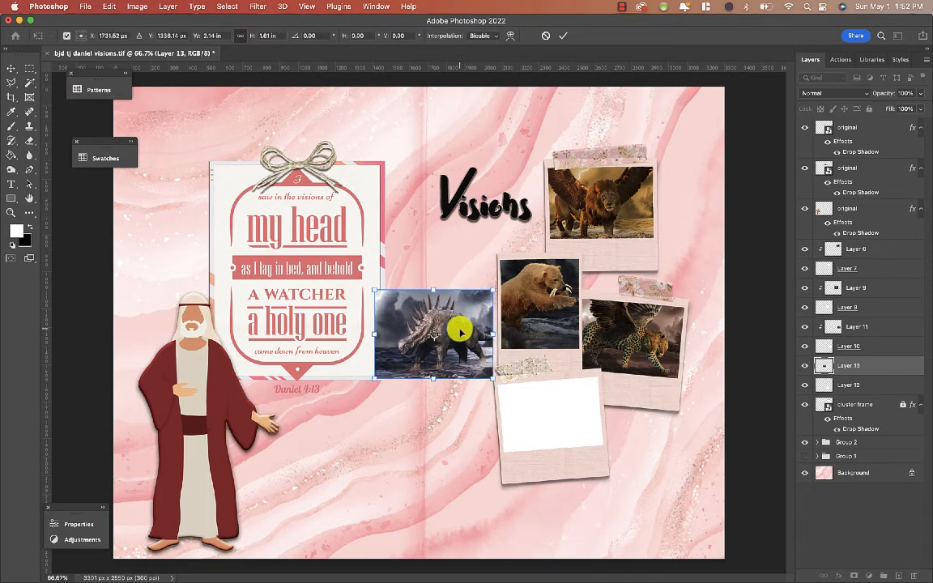
pyautogui.press('Return')
# - Move the beast image over the bottom frame and rotate it about -3.4°
pyautogui.moveTo(427, 313); pyautogui.dragTo(545, 396)
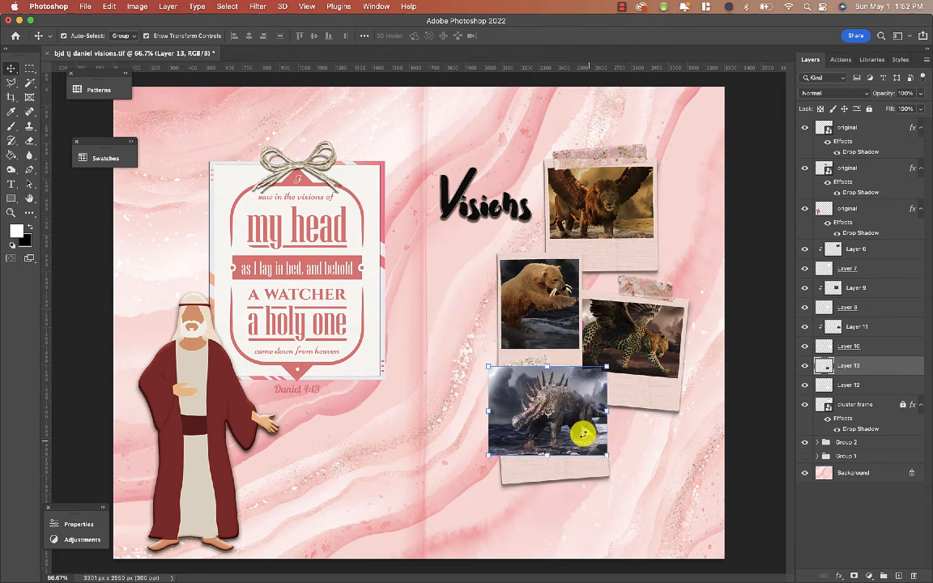
pyautogui.click(611, 464)
pyautogui.moveTo(614, 461); pyautogui.dragTo(611, 455)
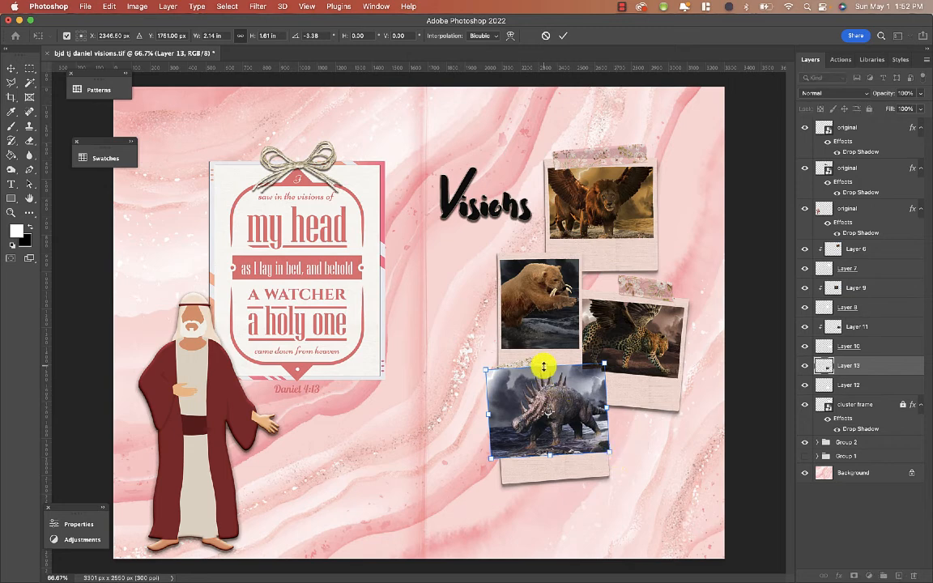
pyautogui.moveTo(543, 367); pyautogui.dragTo(550, 402)
# - Clip the beast layer to the white fill layer below it with a clipping mask
pyautogui.rightClick(881, 370)
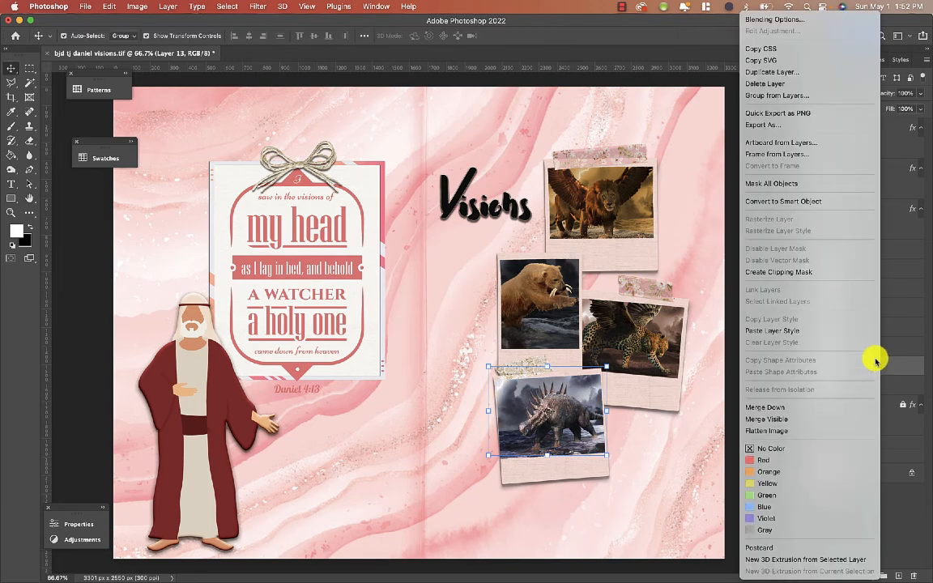
pyautogui.click(841, 277)
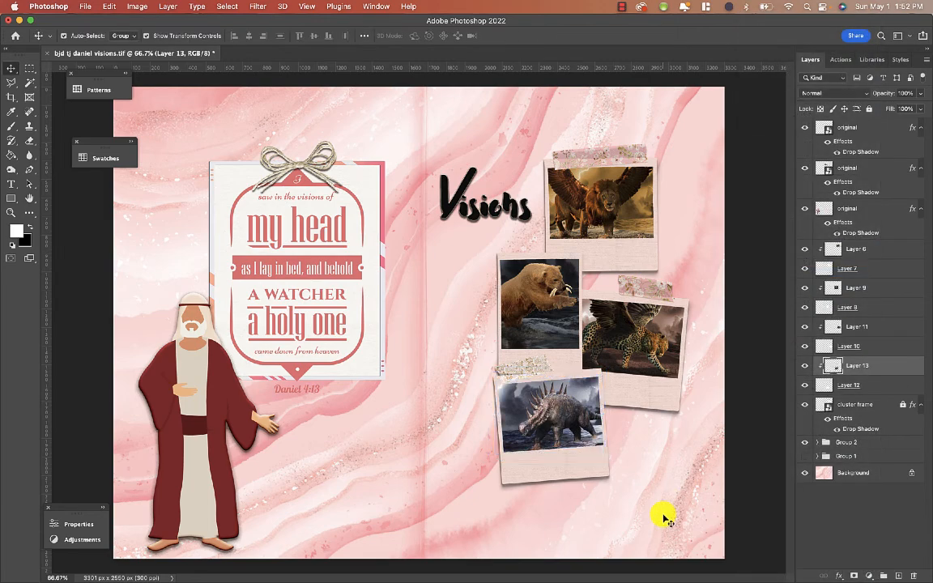